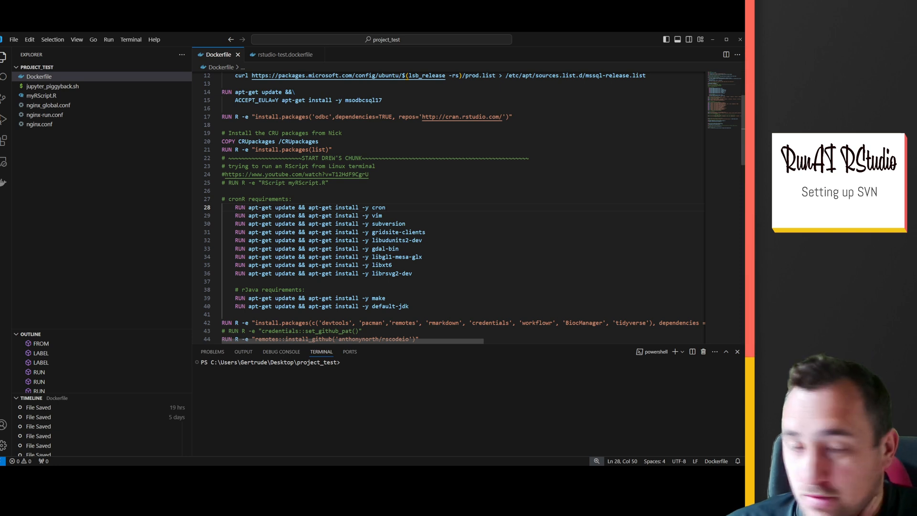
# Highlight the Dockerfile line that installs subversion, and switch to the RStudio session.
pyautogui.moveTo(409, 223); pyautogui.dragTo(226, 224)
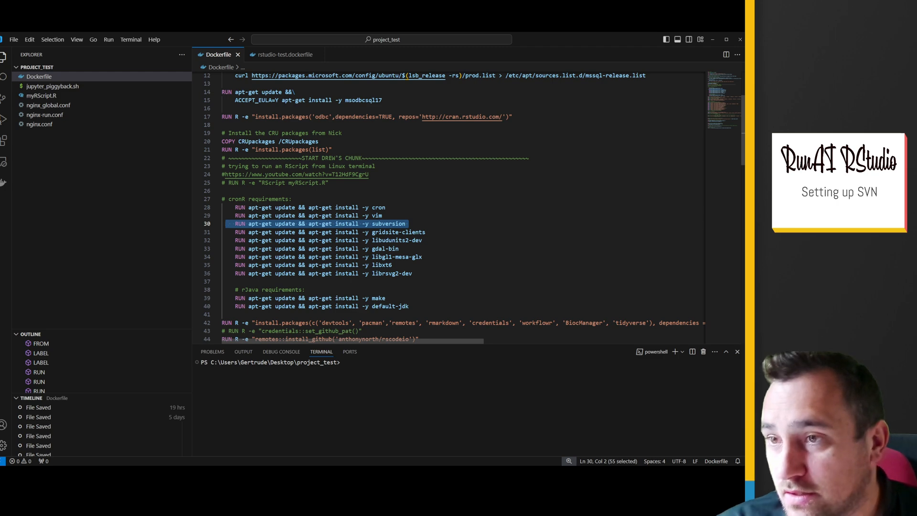
pyautogui.click(713, 42)
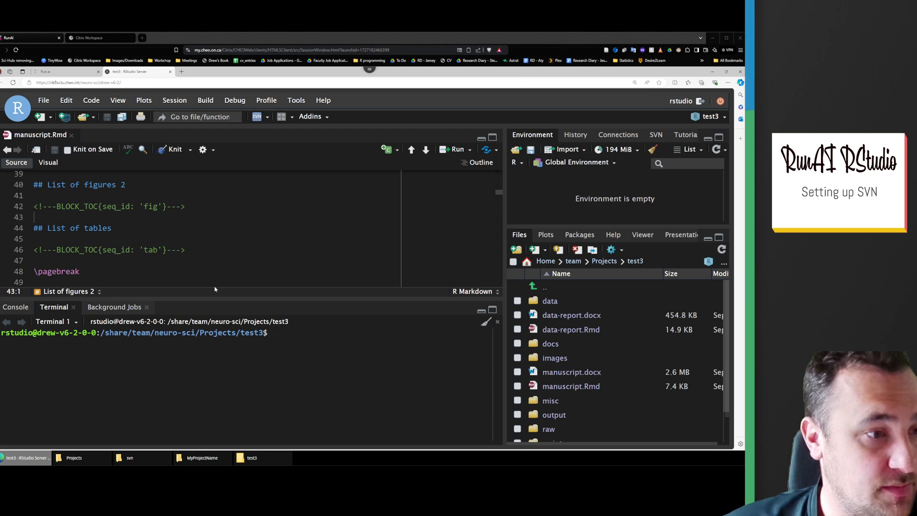
# Look through the neuro-sci Projects folder and the svn folder in File Explorer.
pyautogui.click(201, 459)
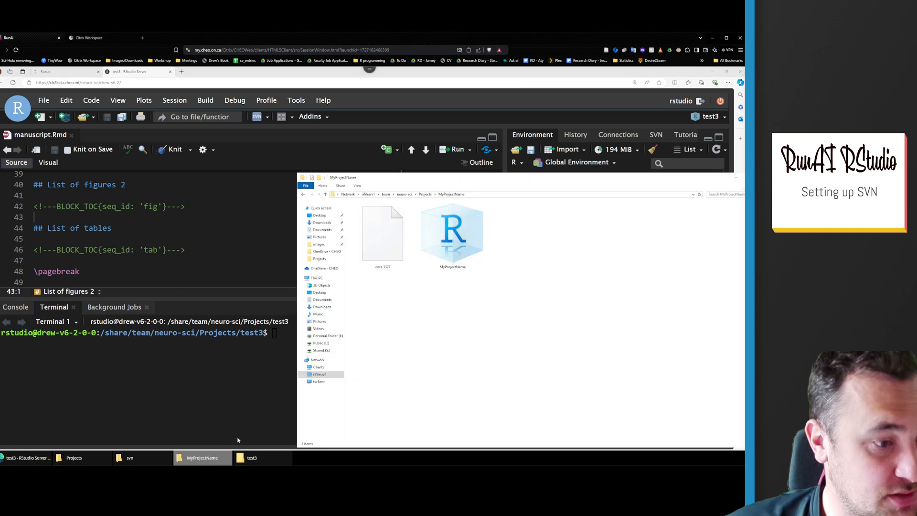
pyautogui.click(425, 195)
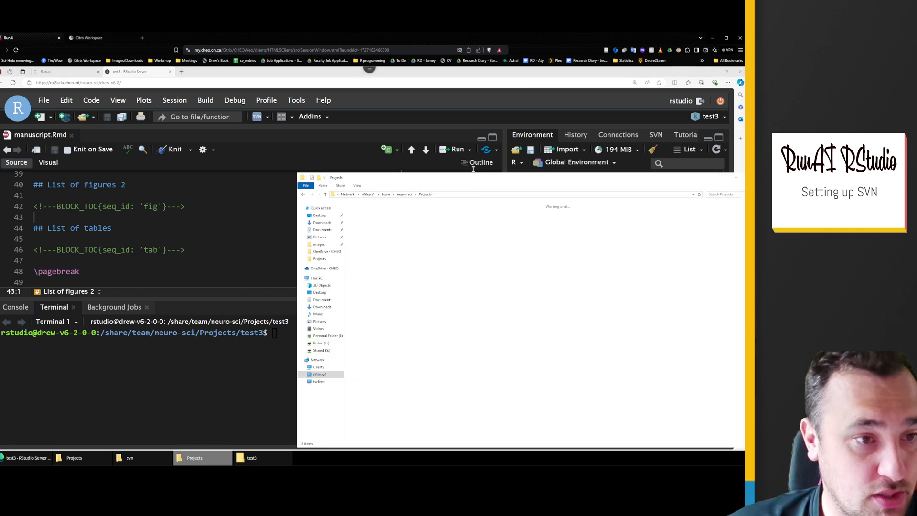
pyautogui.moveTo(480, 174); pyautogui.dragTo(373, 111)
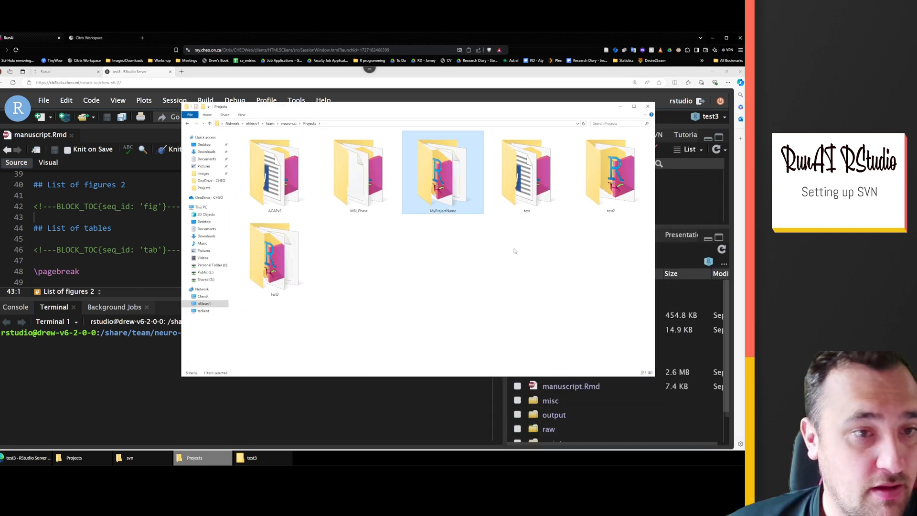
pyautogui.click(275, 181)
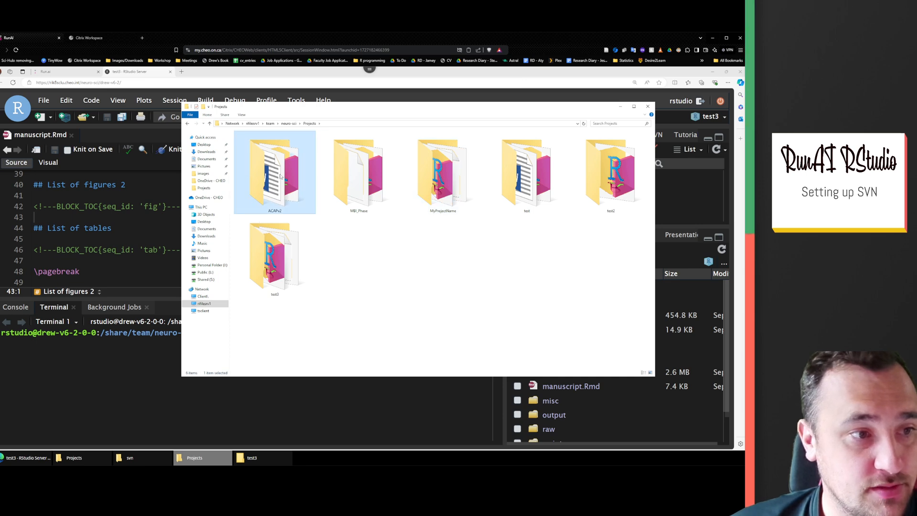
pyautogui.click(488, 323)
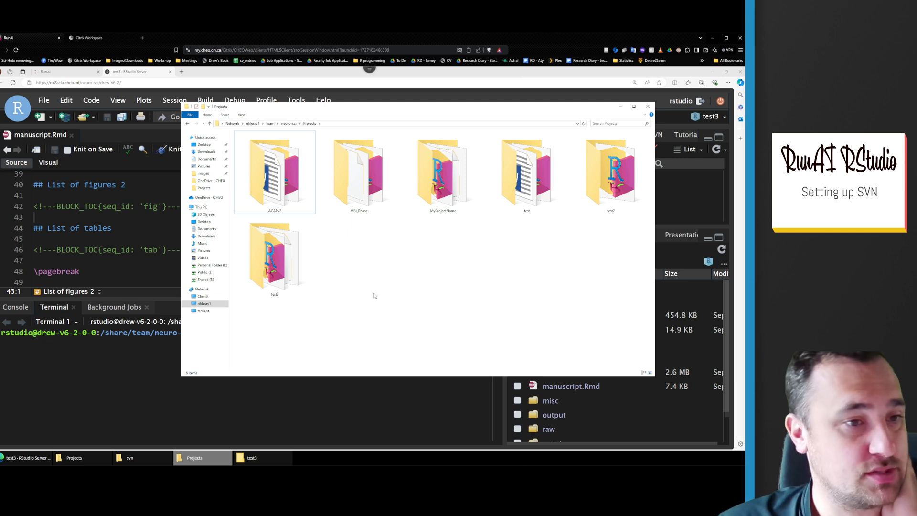
pyautogui.click(114, 370)
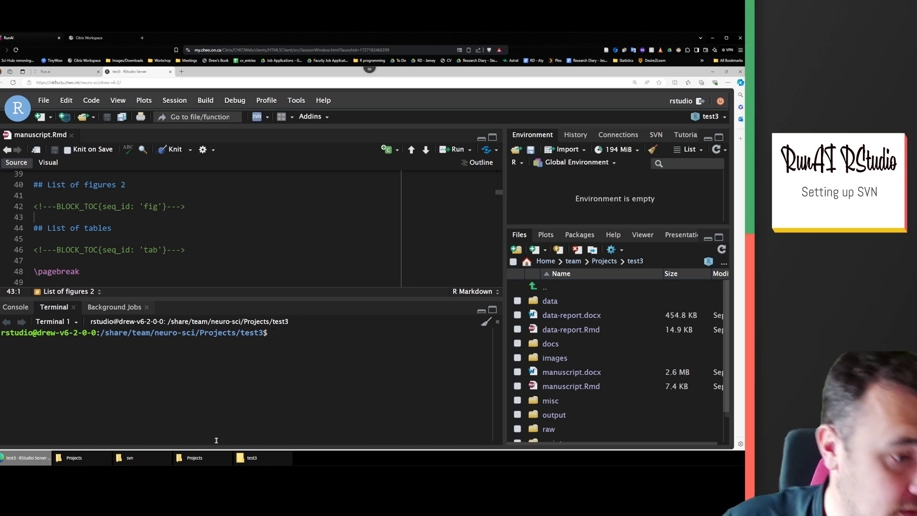
pyautogui.click(153, 464)
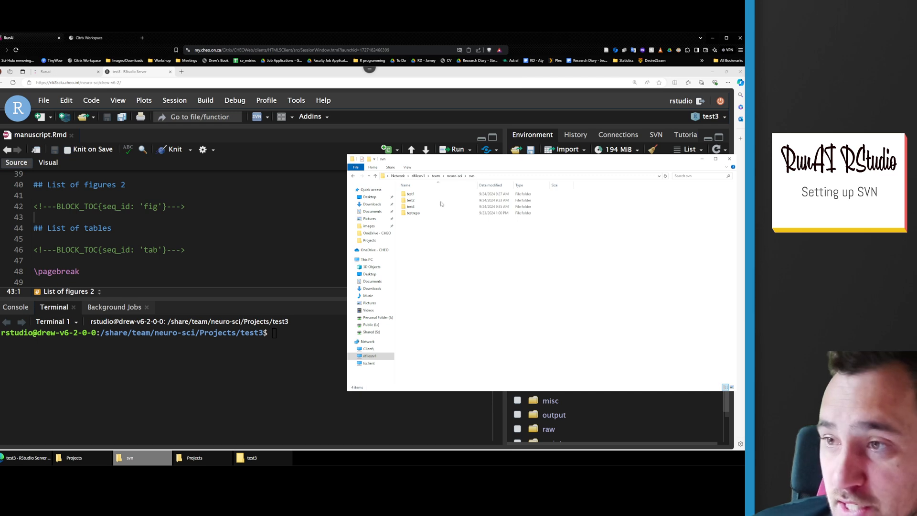
# In the RStudio terminal, go up two levels with cd .. and enter the svn directory.
pyautogui.click(242, 376)
pyautogui.write('cd .')
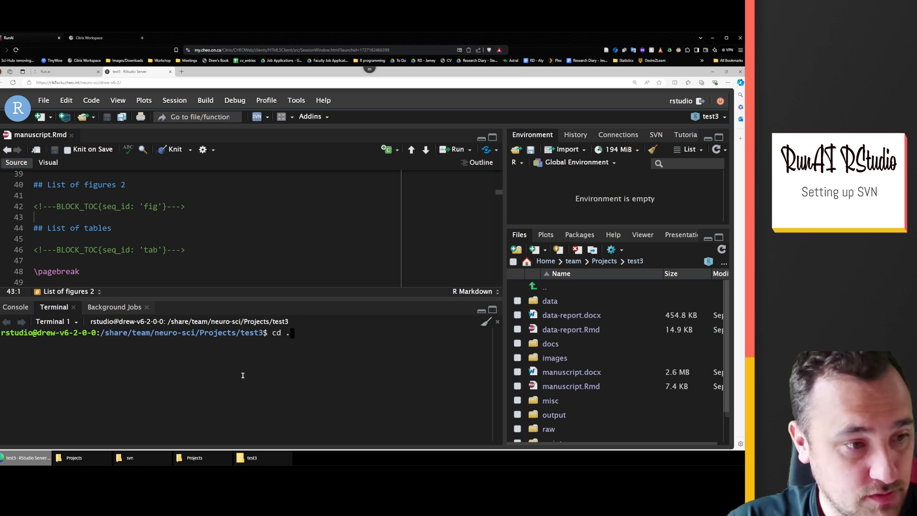
pyautogui.write('.')
pyautogui.press('Return')
pyautogui.write('cd')
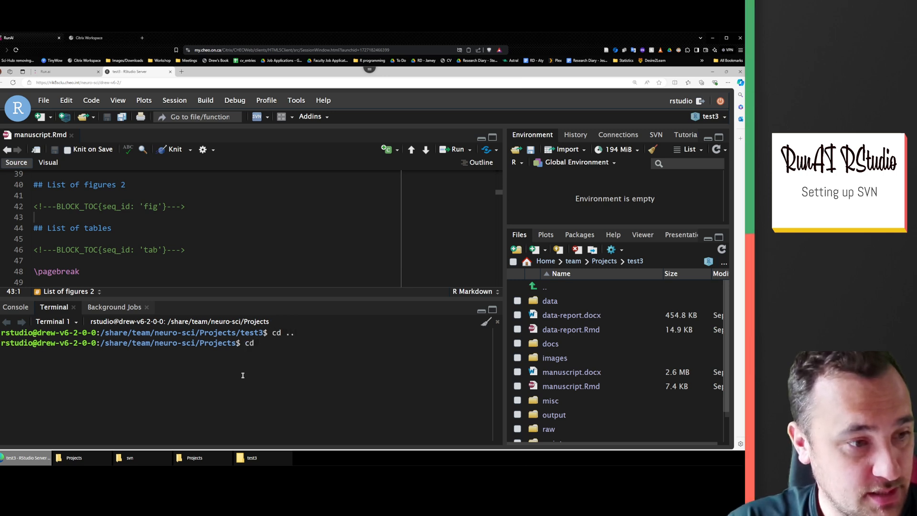
pyautogui.write(' ..')
pyautogui.press('Return')
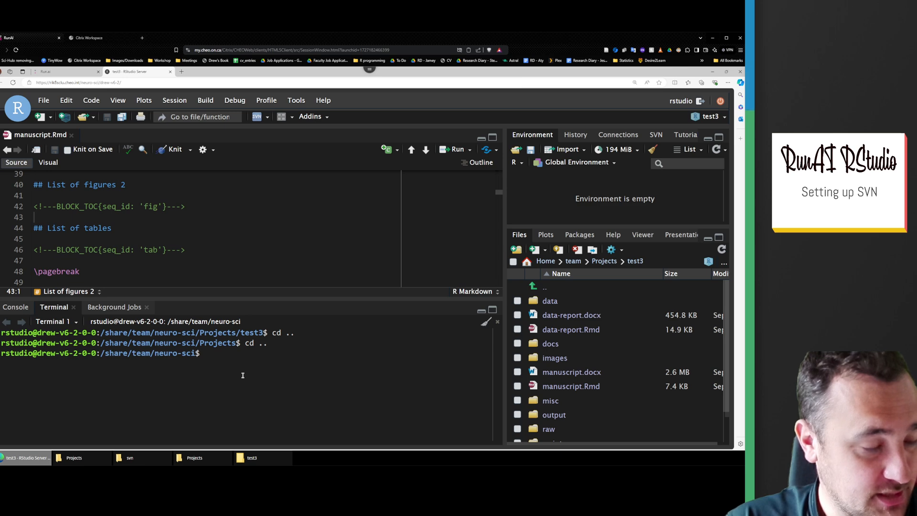
pyautogui.write('cd s')
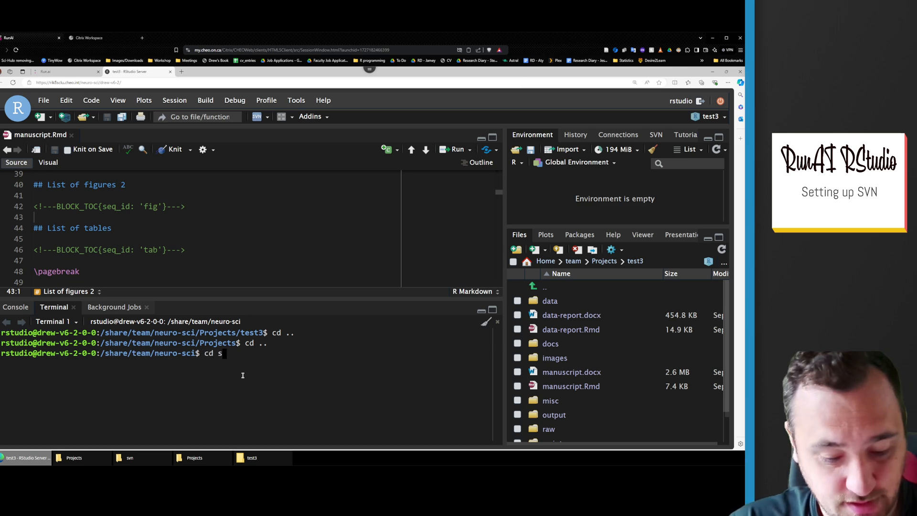
pyautogui.write('vn')
pyautogui.press('Return')
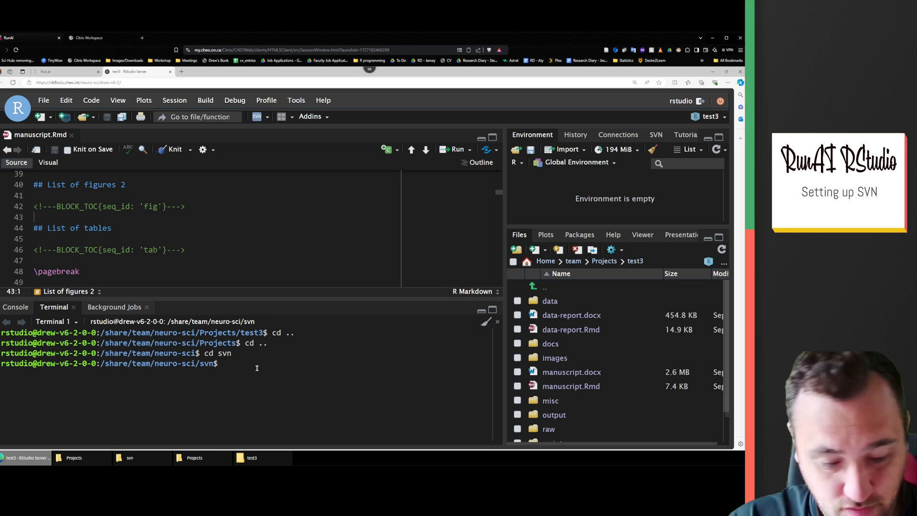
# Create a Subversion repository named PedCare with svnadmin create.
pyautogui.write('sv')
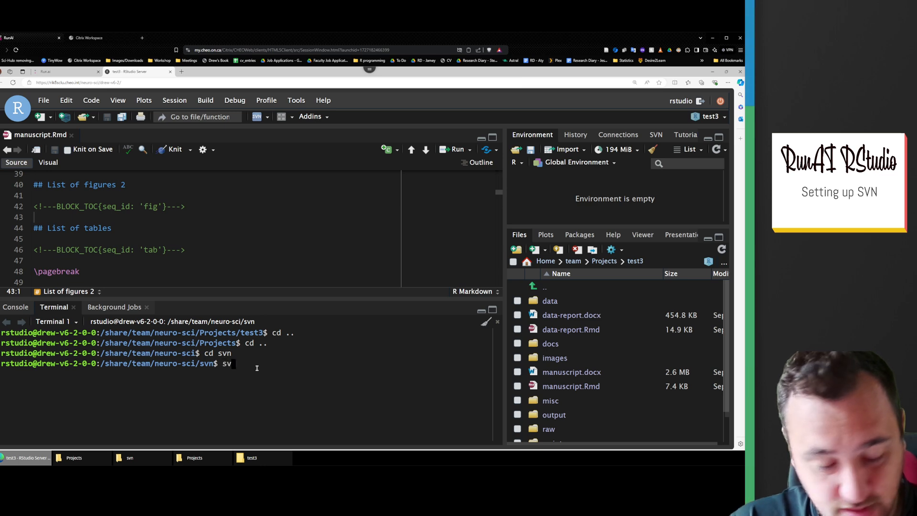
pyautogui.write('nadmin create')
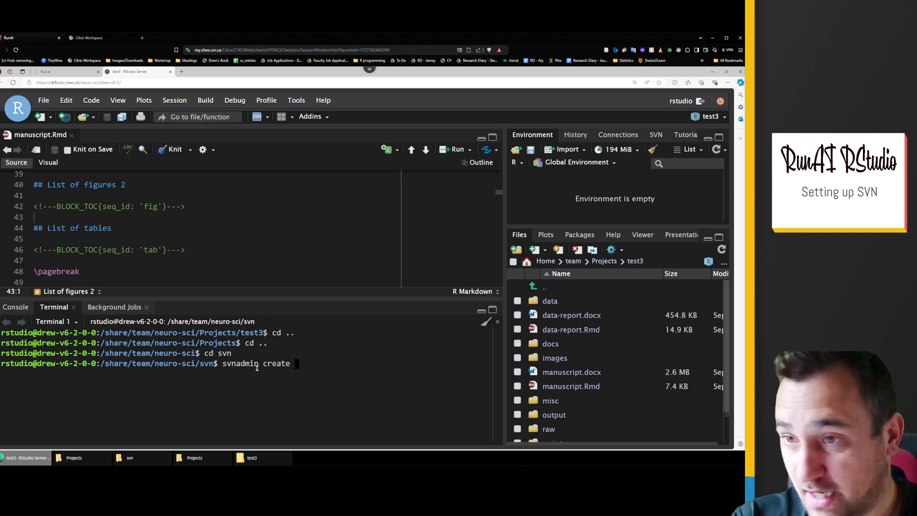
pyautogui.write(' PedCare')
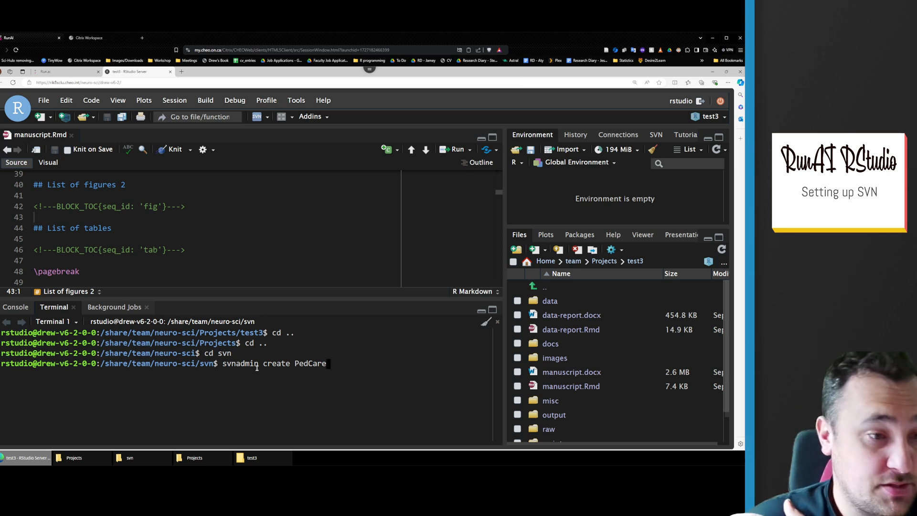
pyautogui.press('Return')
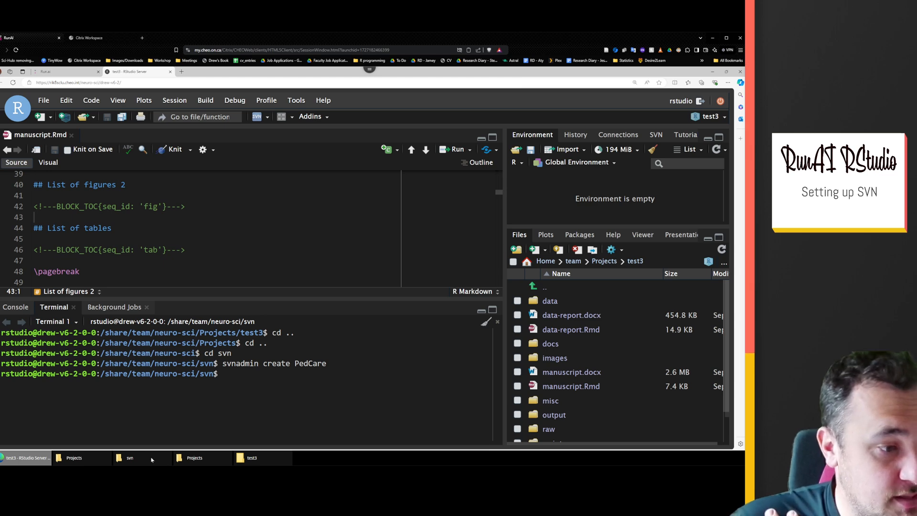
# Refresh the svn folder in File Explorer to check for the PedCare repository, and return to RStudio.
pyautogui.click(130, 458)
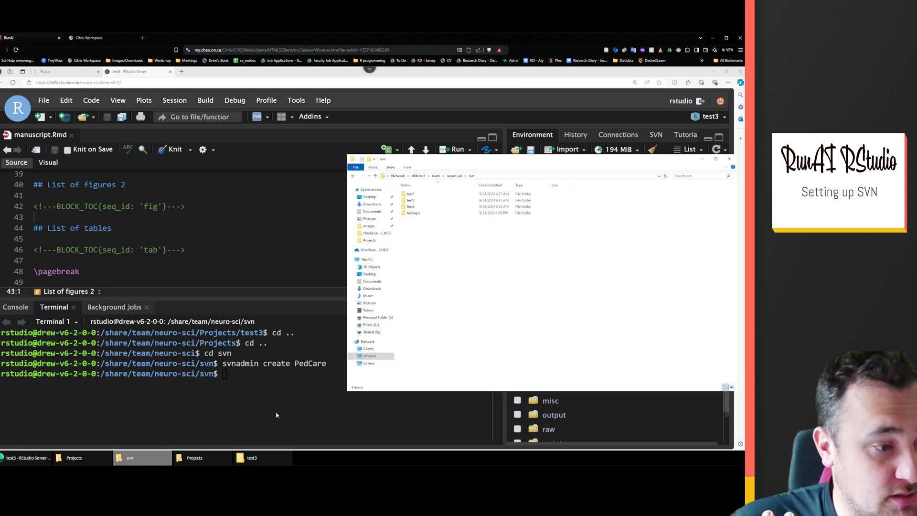
pyautogui.click(665, 176)
pyautogui.click(414, 194)
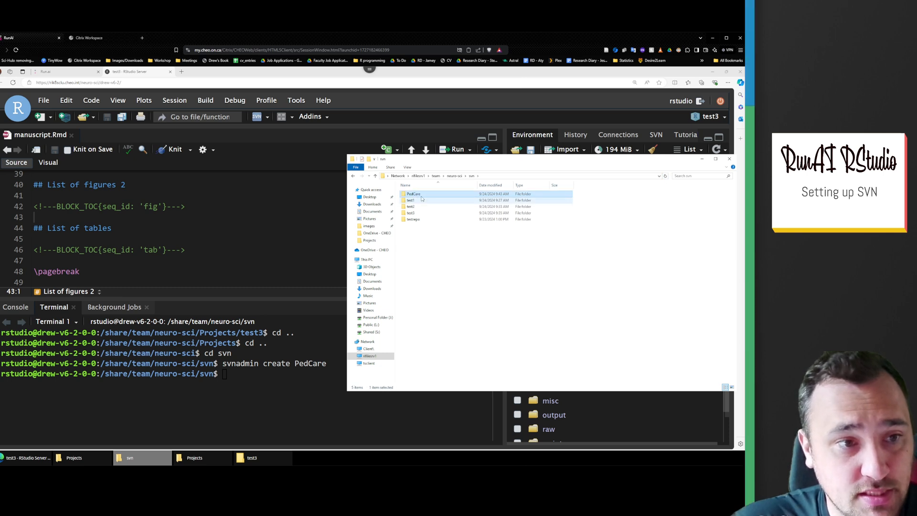
pyautogui.click(270, 233)
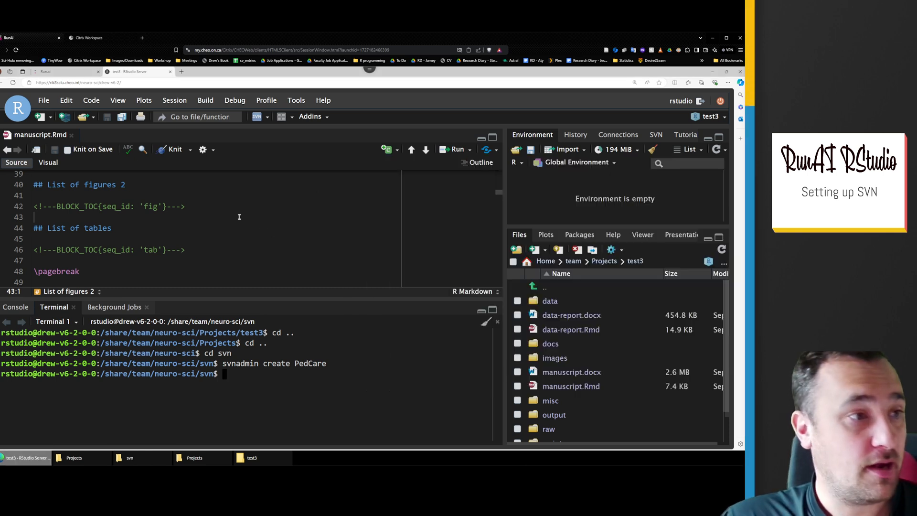
# Start a new RStudio project from version control, using a Subversion repository checkout.
pyautogui.click(43, 101)
pyautogui.click(67, 130)
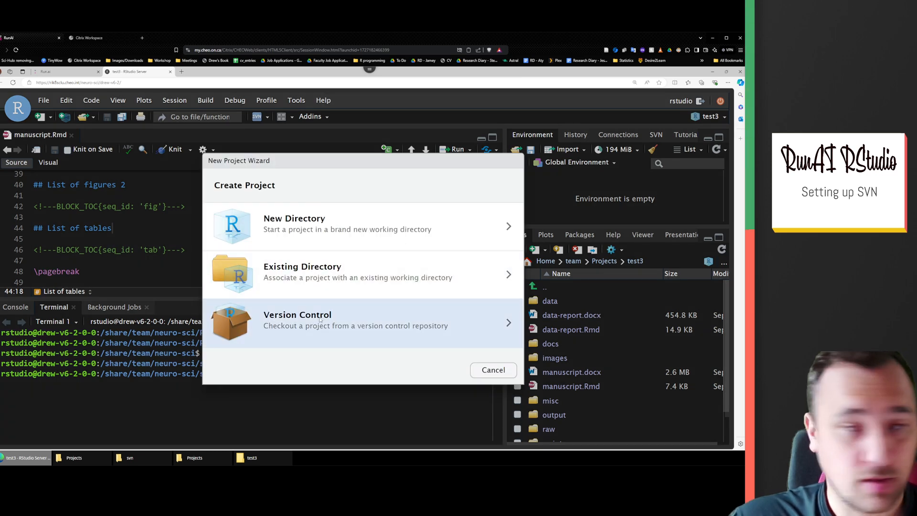
pyautogui.click(320, 320)
pyautogui.click(316, 289)
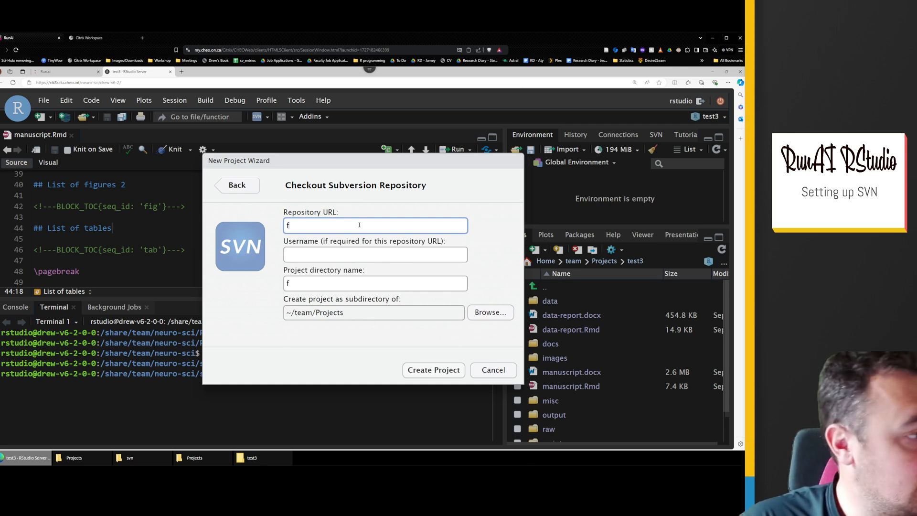
# Set the checkout's repository URL to file:///share/team/neuro-sci/svn/PedCare.
pyautogui.write('file:')
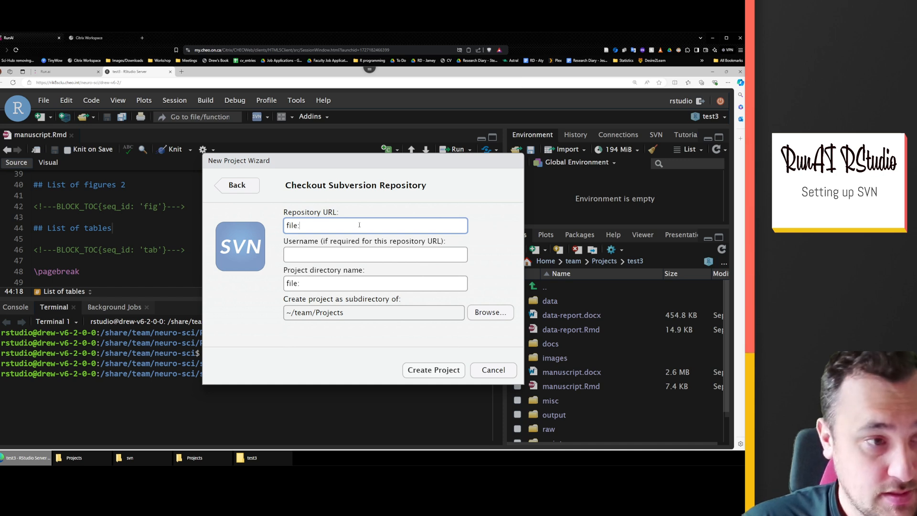
pyautogui.write('///')
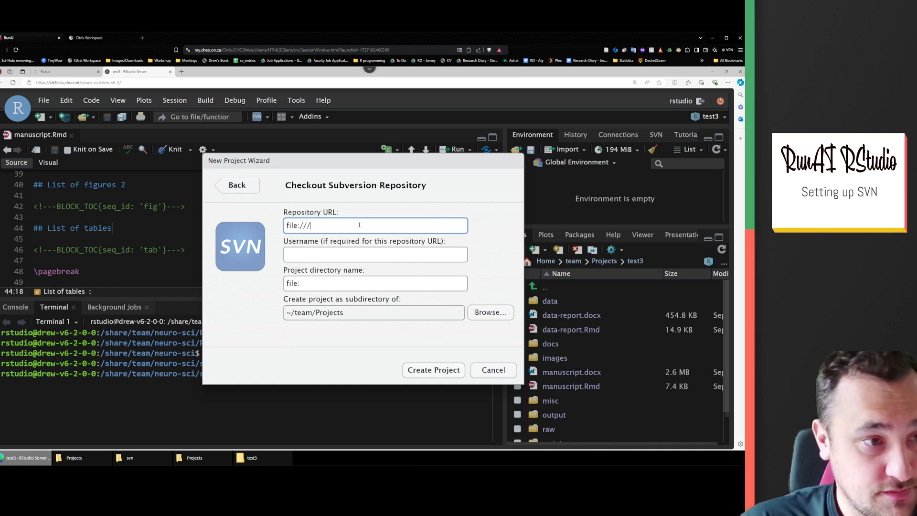
pyautogui.write('share/team/')
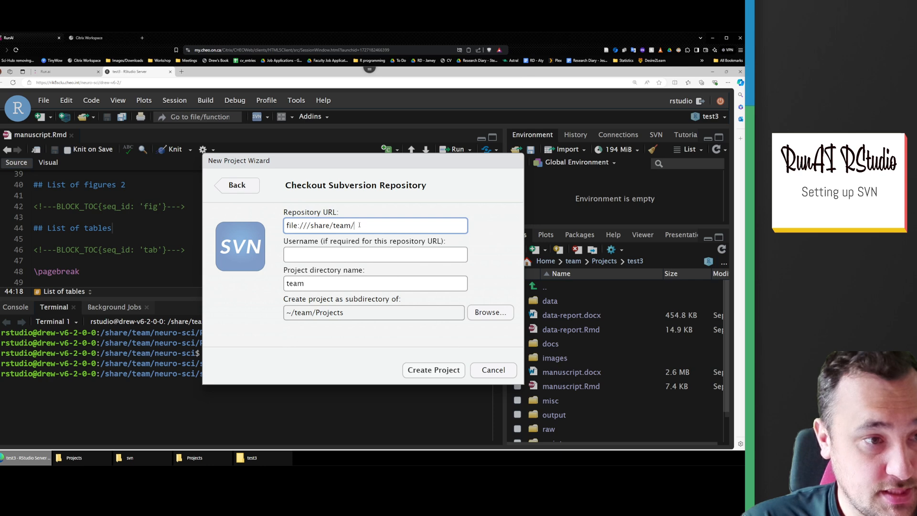
pyautogui.write('neuro-sc')
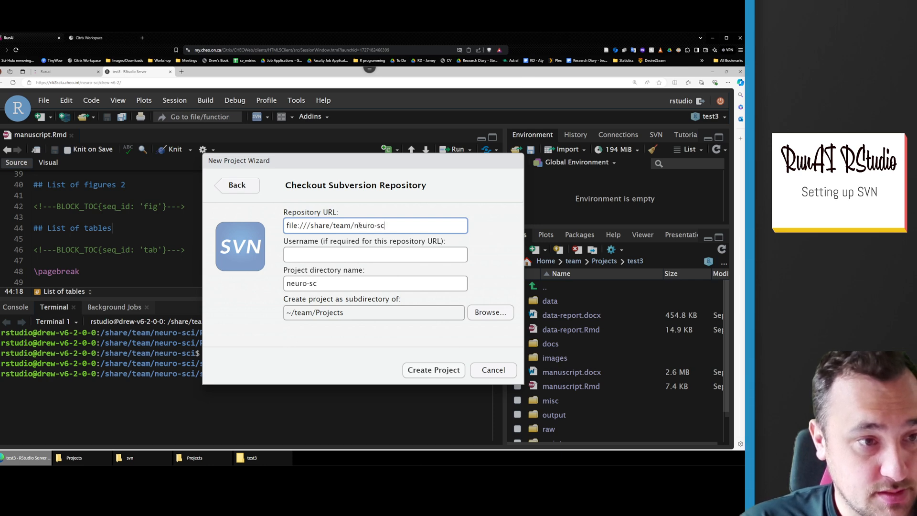
pyautogui.write('i/svn/PedCare')
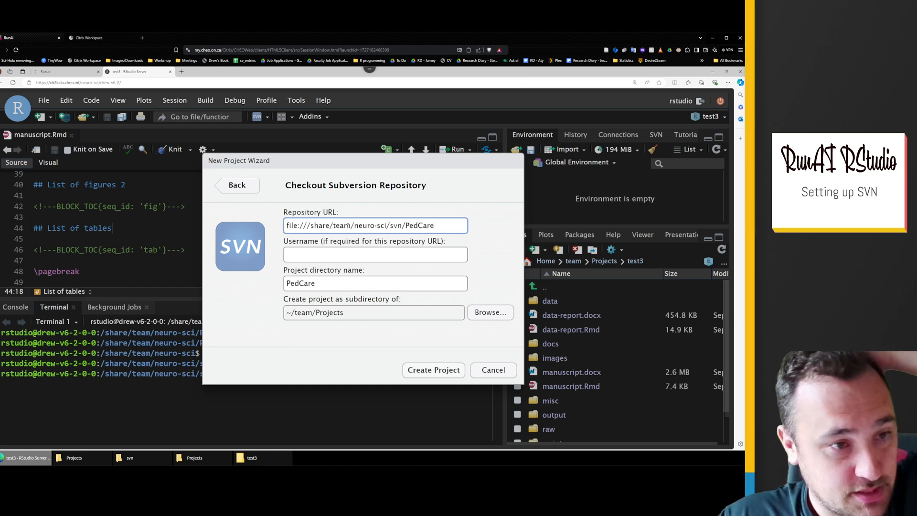
# Examine the PedCare repository in the svn folder with large icons and the Projects folder in File Explorer, and return to the project wizard.
pyautogui.click(130, 458)
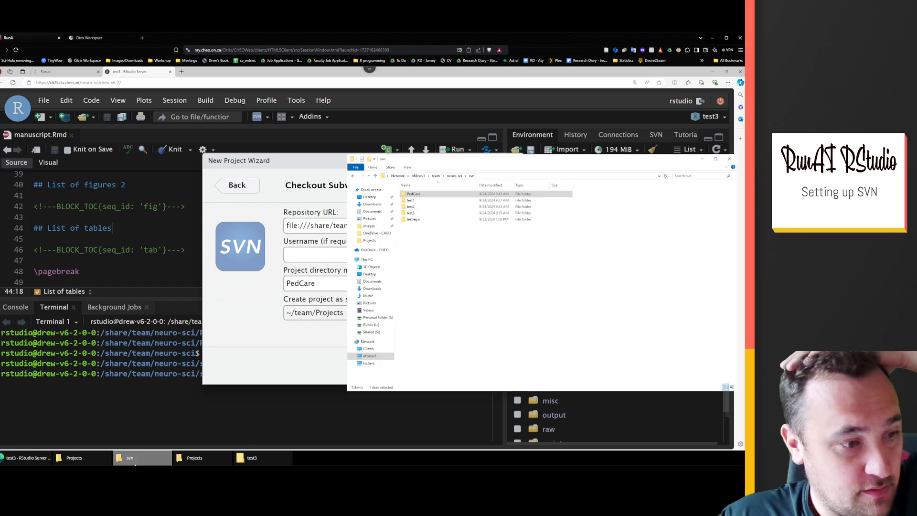
pyautogui.click(515, 266)
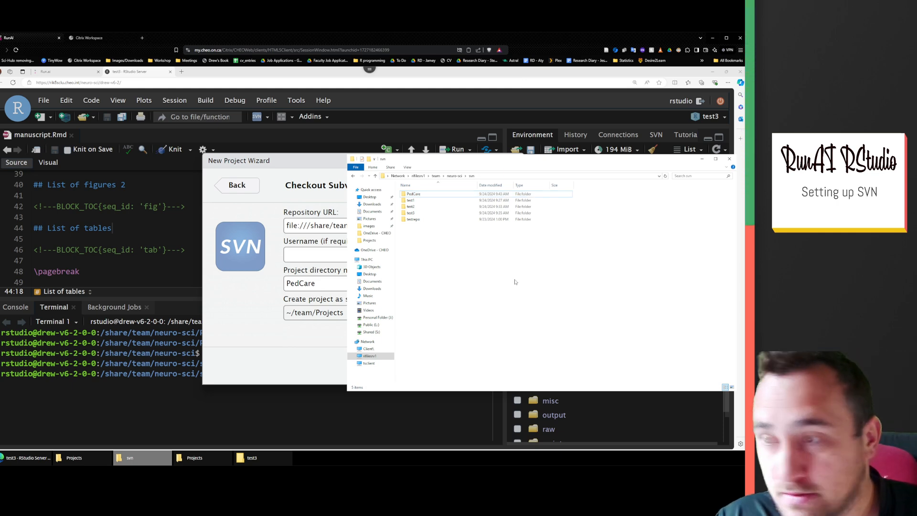
pyautogui.scroll(2, 516, 276)
pyautogui.scroll(4, 516, 274)
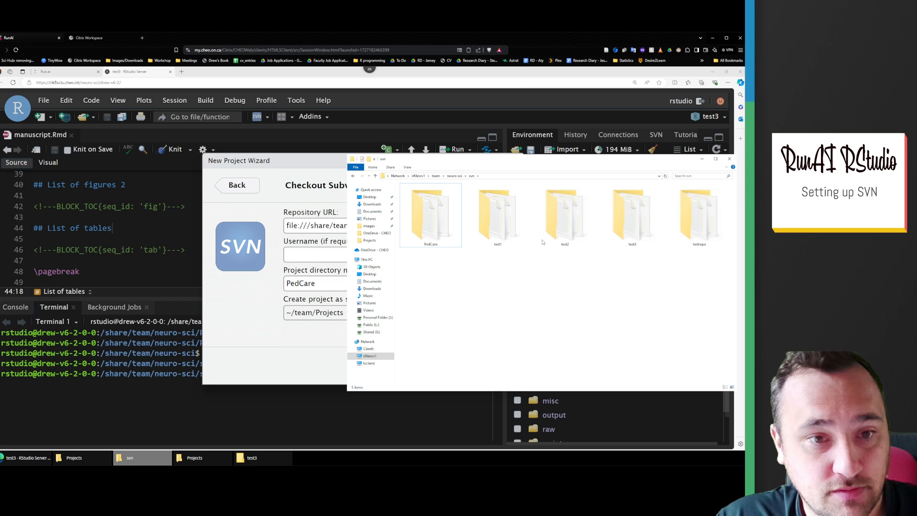
pyautogui.click(436, 224)
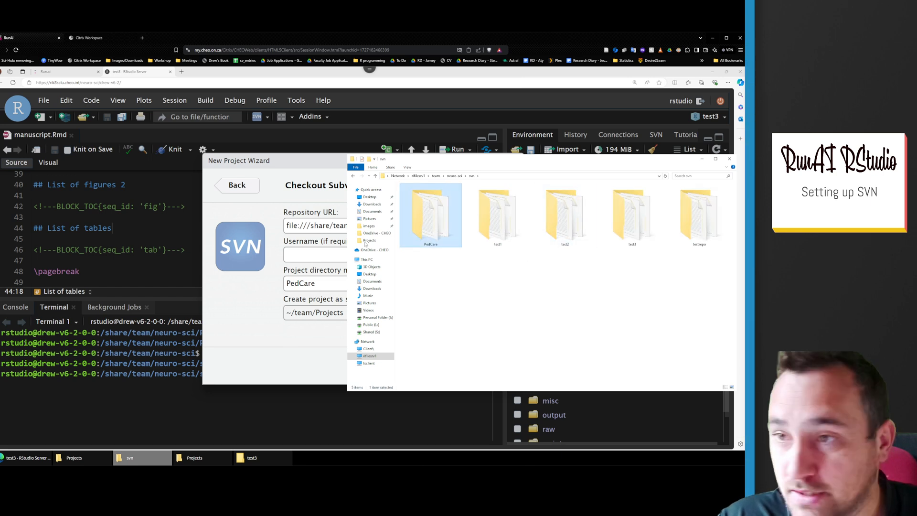
pyautogui.click(260, 323)
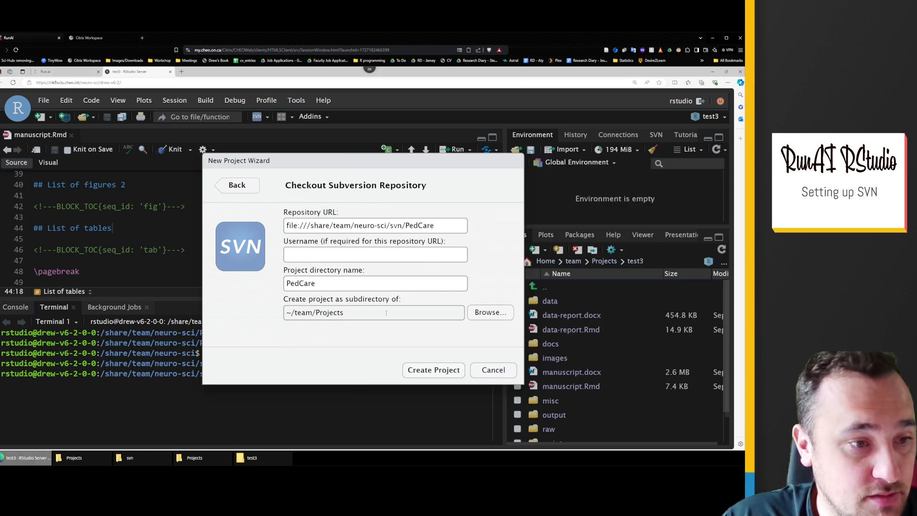
pyautogui.click(194, 457)
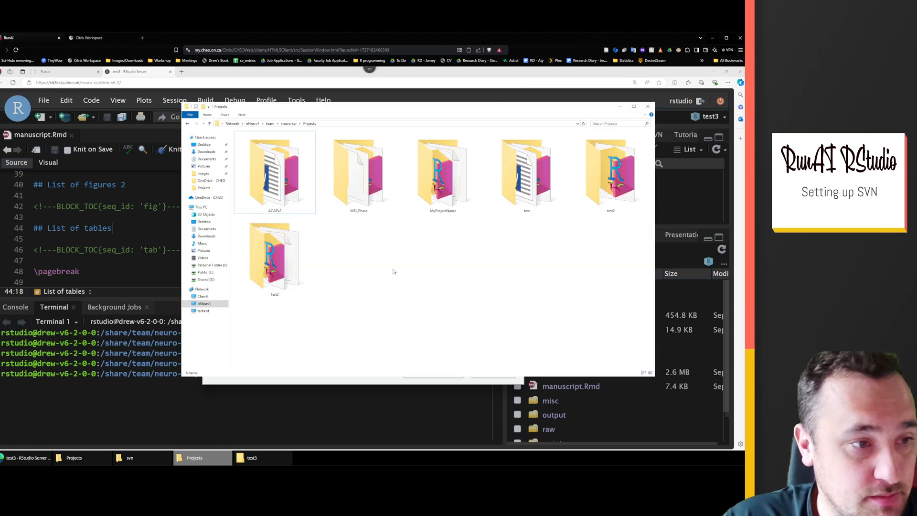
pyautogui.click(252, 379)
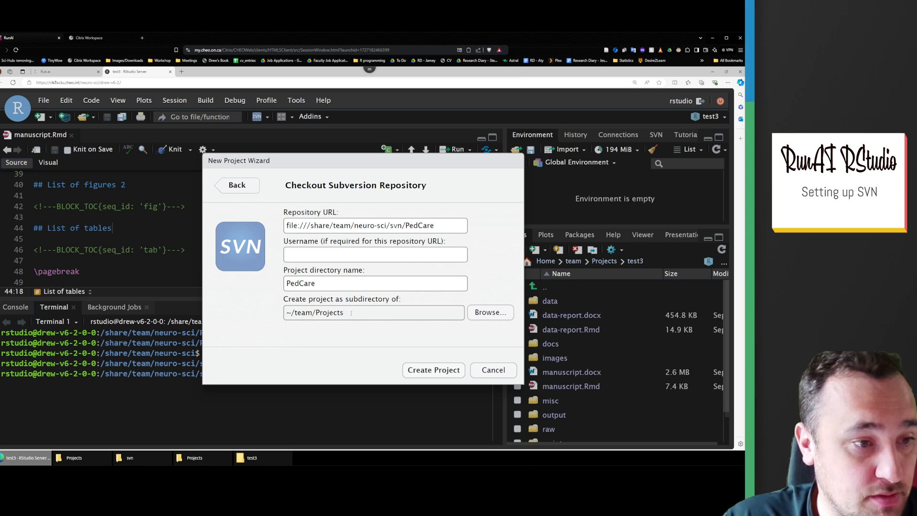
# Create the PedCare project in ~/team/Projects from the repository checkout and open its new folder in File Explorer.
pyautogui.click(421, 374)
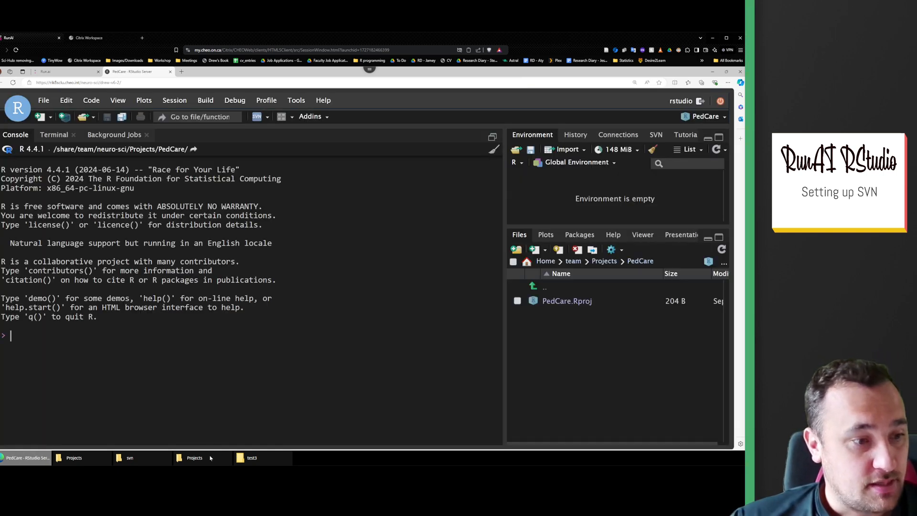
pyautogui.click(194, 458)
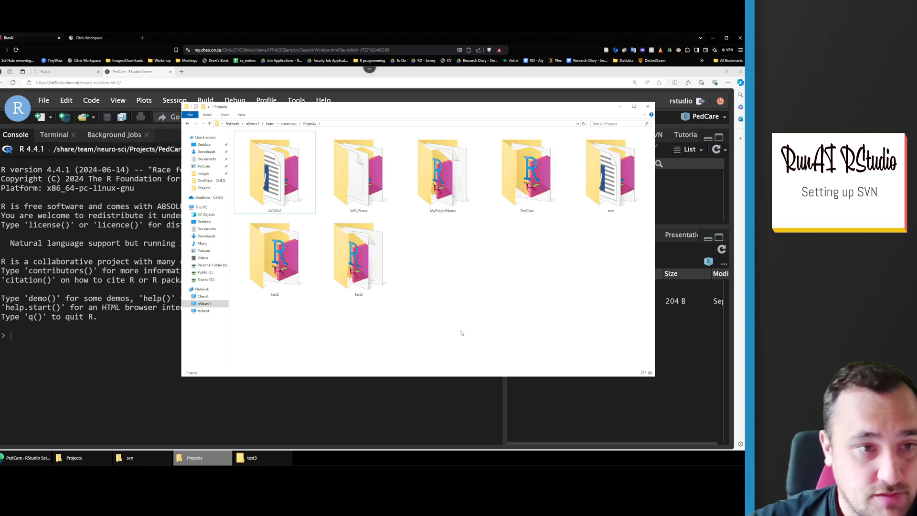
pyautogui.doubleClick(535, 184)
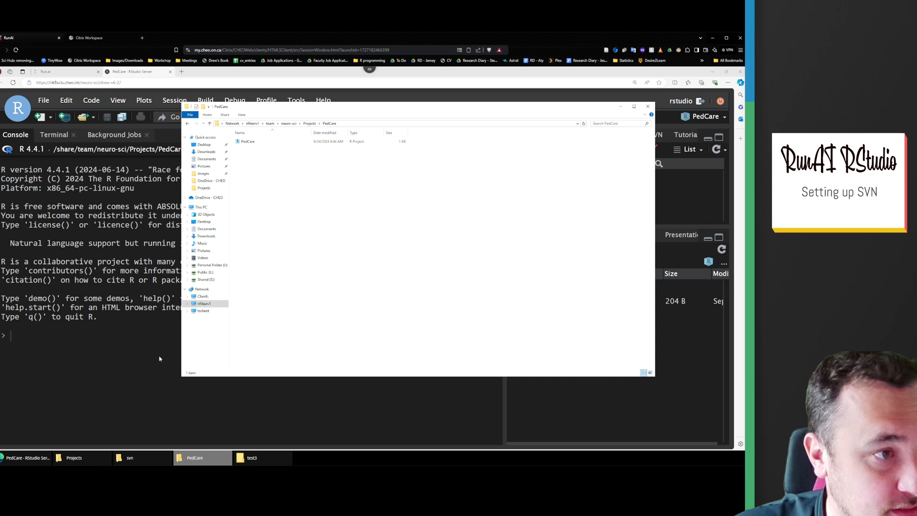
# Arrange a second Projects folder window beside the PedCare folder and open the test3 project folder in it.
pyautogui.click(84, 462)
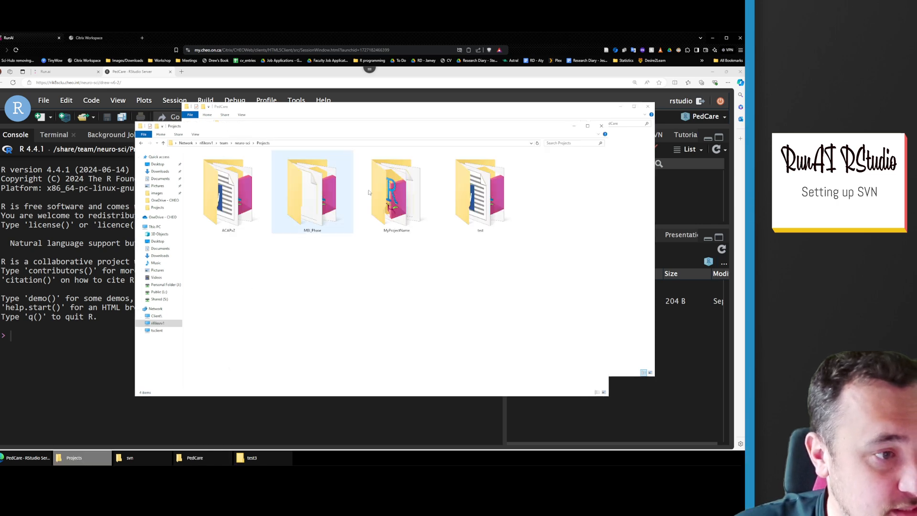
pyautogui.moveTo(460, 126); pyautogui.dragTo(314, 163)
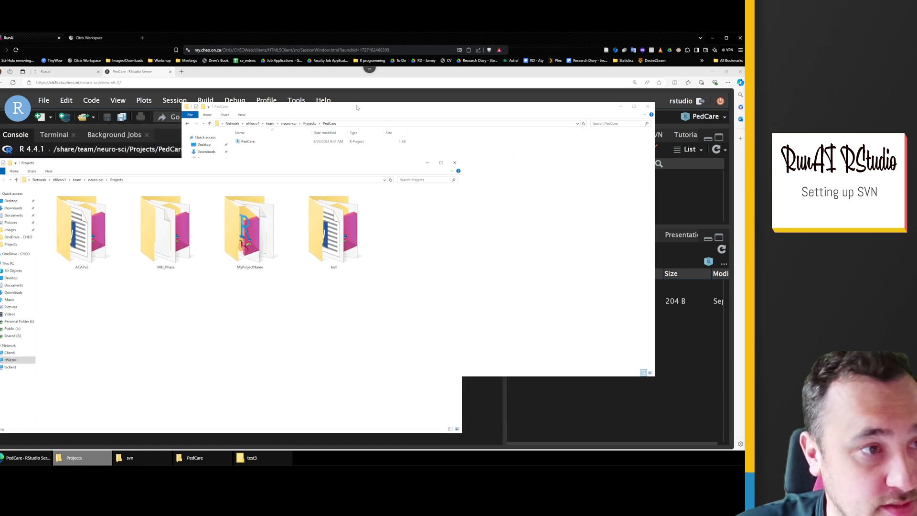
pyautogui.moveTo(357, 107); pyautogui.dragTo(520, 113)
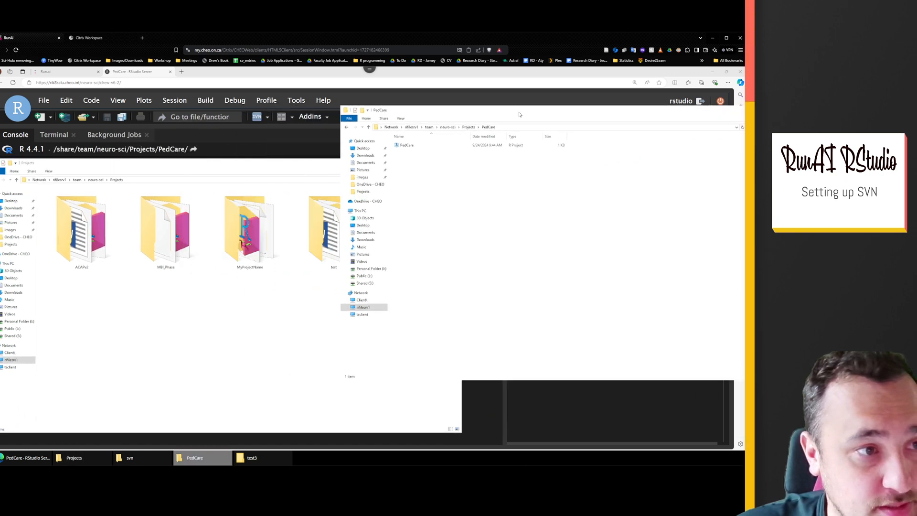
pyautogui.doubleClick(249, 229)
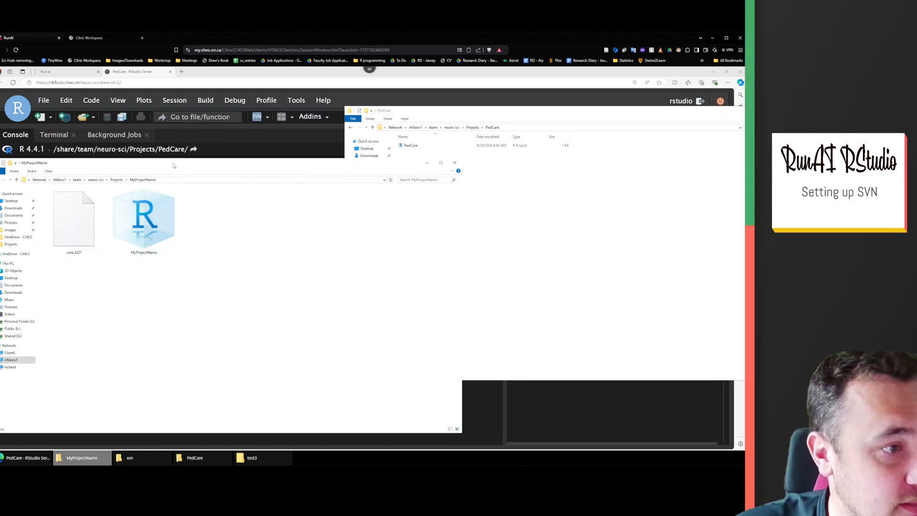
pyautogui.moveTo(173, 163); pyautogui.dragTo(276, 135)
pyautogui.click(219, 152)
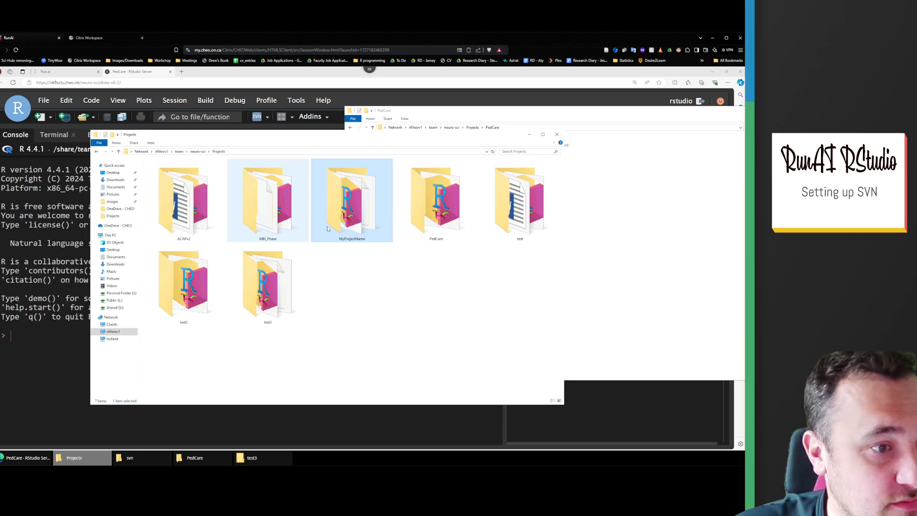
pyautogui.doubleClick(286, 304)
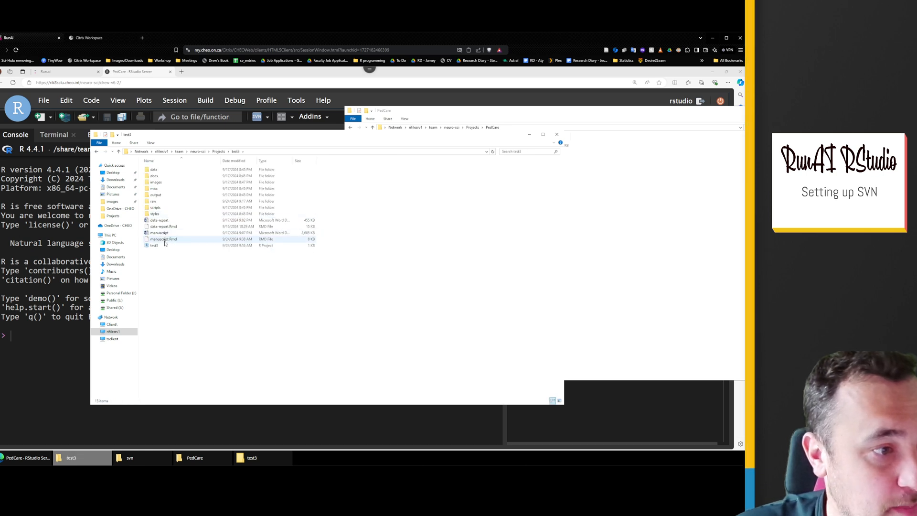
# Copy all folders, reports and manuscript files from test3 into the PedCare folder, leaving out the test3 project file.
pyautogui.click(164, 244)
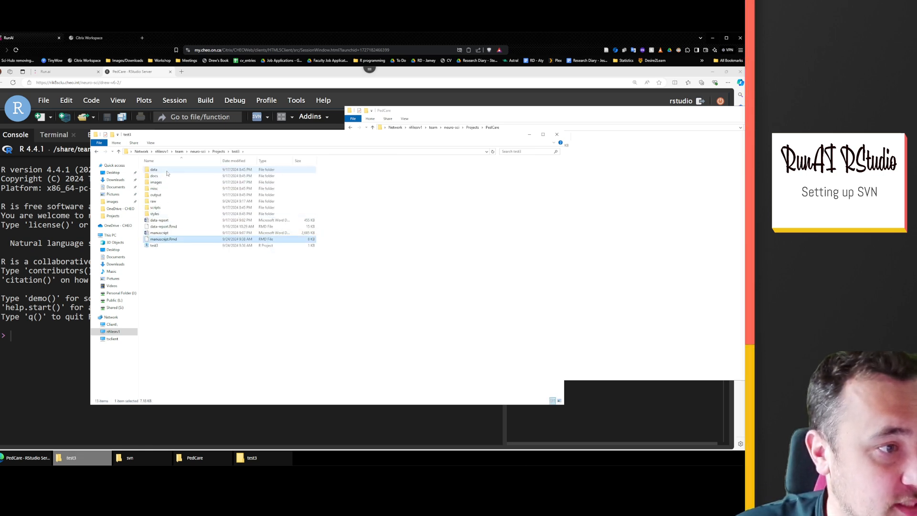
pyautogui.keyDown('shift'); pyautogui.click(167, 172); pyautogui.keyUp('shift')
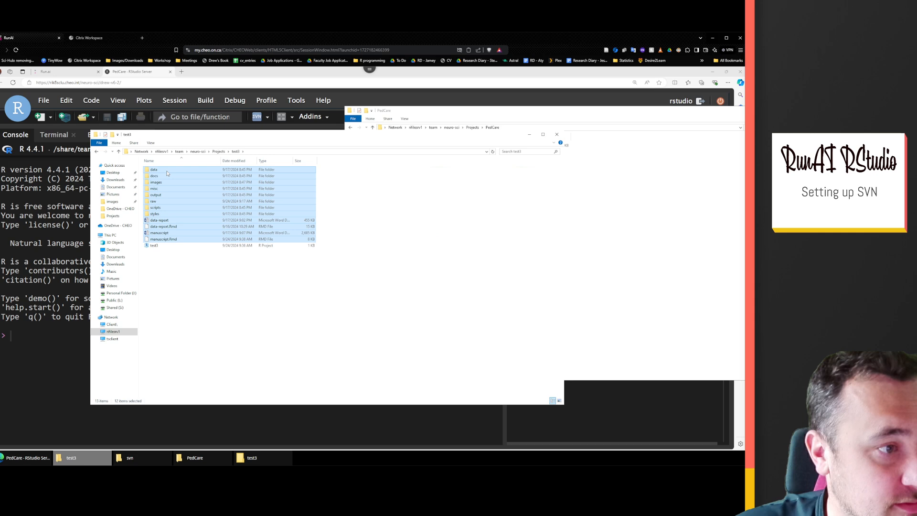
pyautogui.click(609, 219)
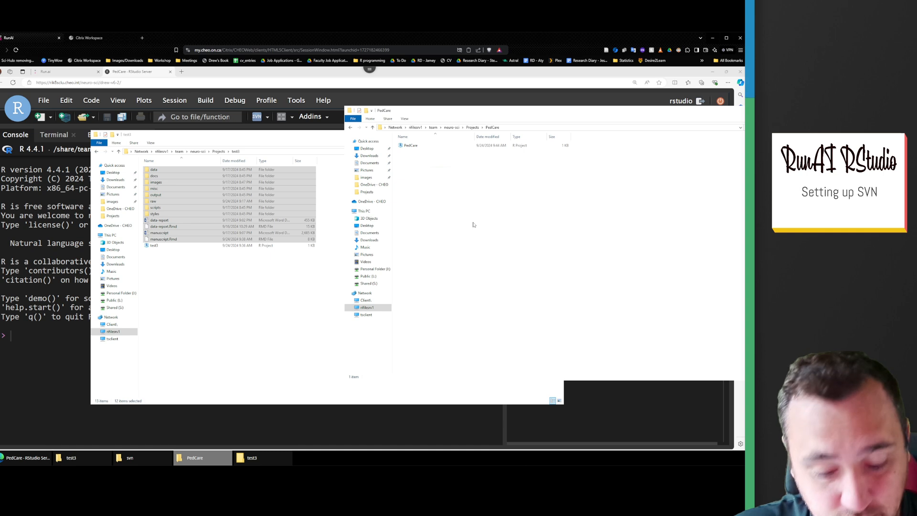
pyautogui.hotkey('ctrl', 'v')
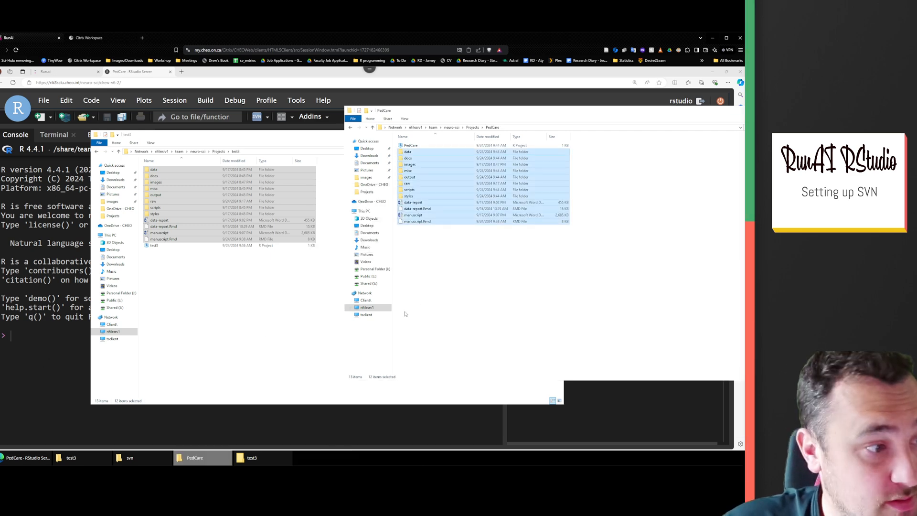
pyautogui.click(440, 268)
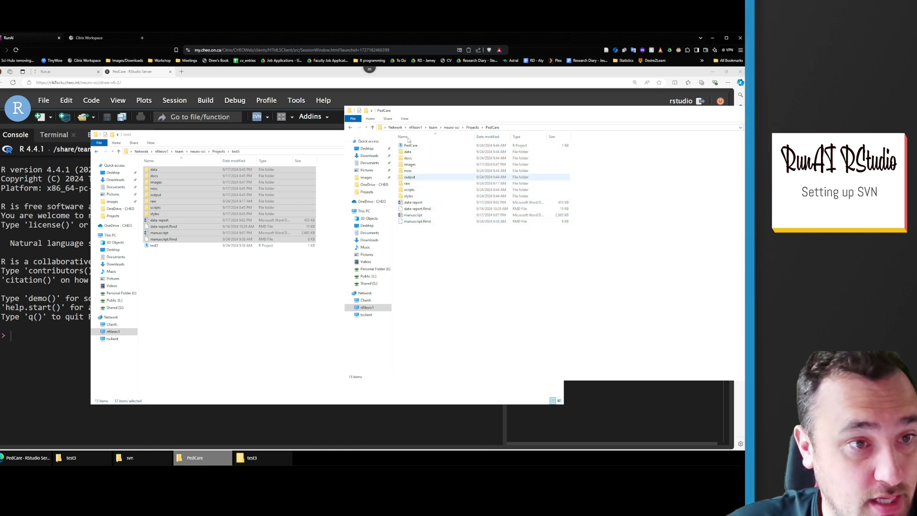
# Return to RStudio and run an SVN update on the PedCare project.
pyautogui.click(58, 374)
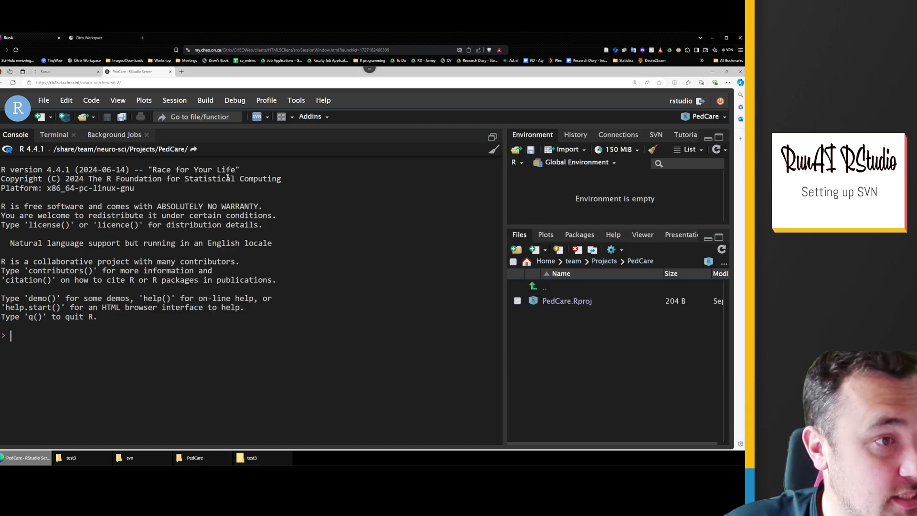
pyautogui.click(268, 117)
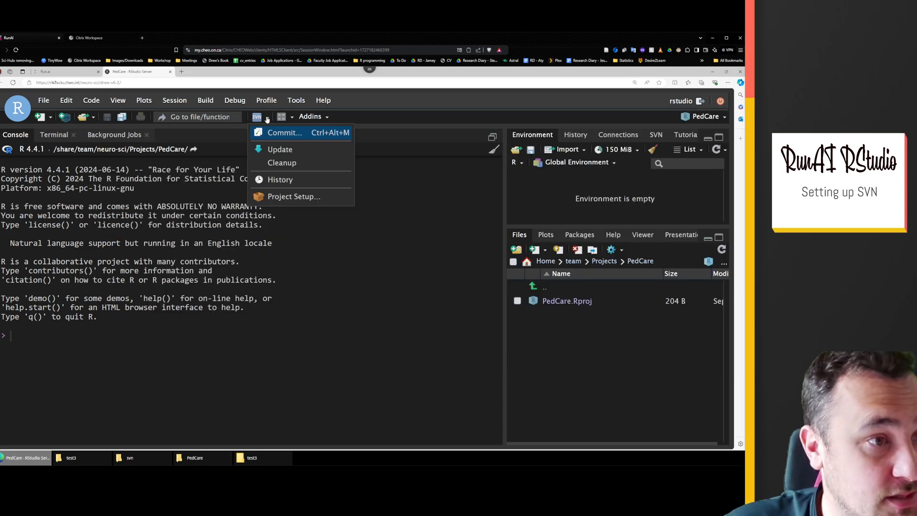
pyautogui.click(271, 150)
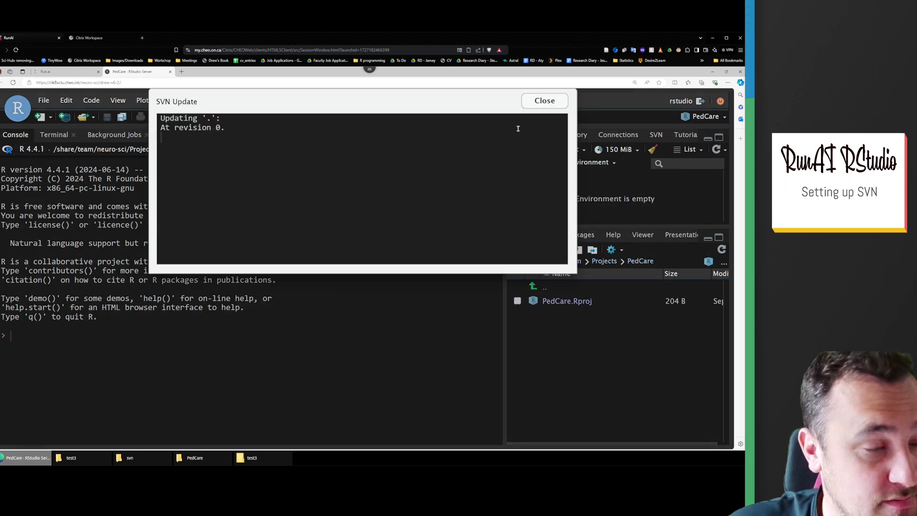
pyautogui.click(543, 100)
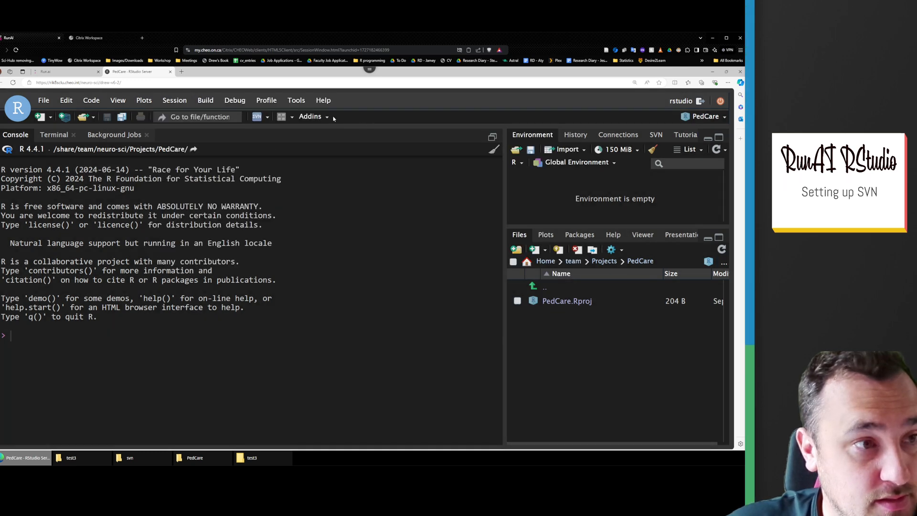
# Start an SVN commit and include every listed item, from .Rproj.user/ and PedCare.Rproj through styles/.
pyautogui.click(268, 118)
pyautogui.click(284, 137)
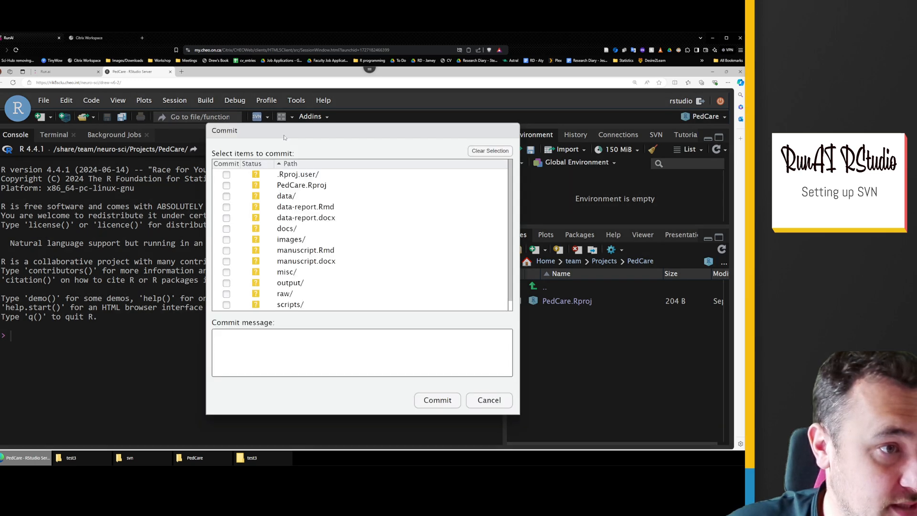
pyautogui.click(226, 175)
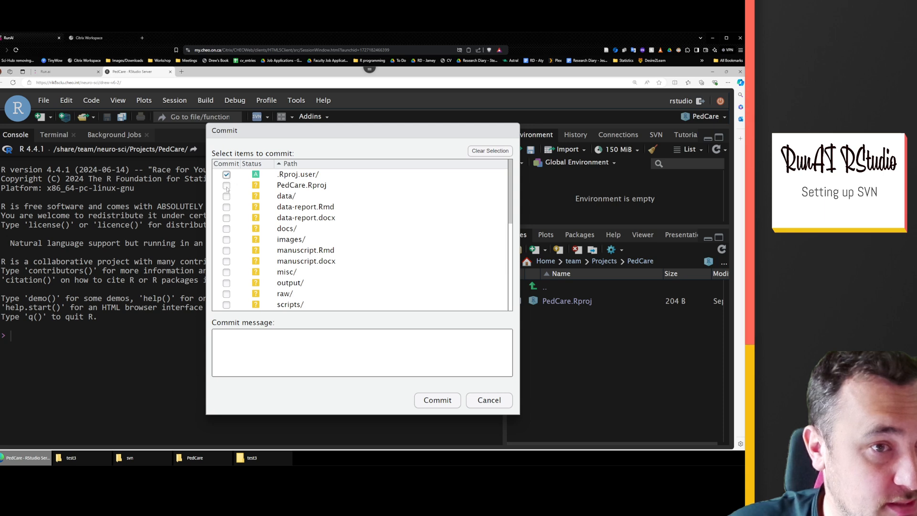
pyautogui.click(226, 186)
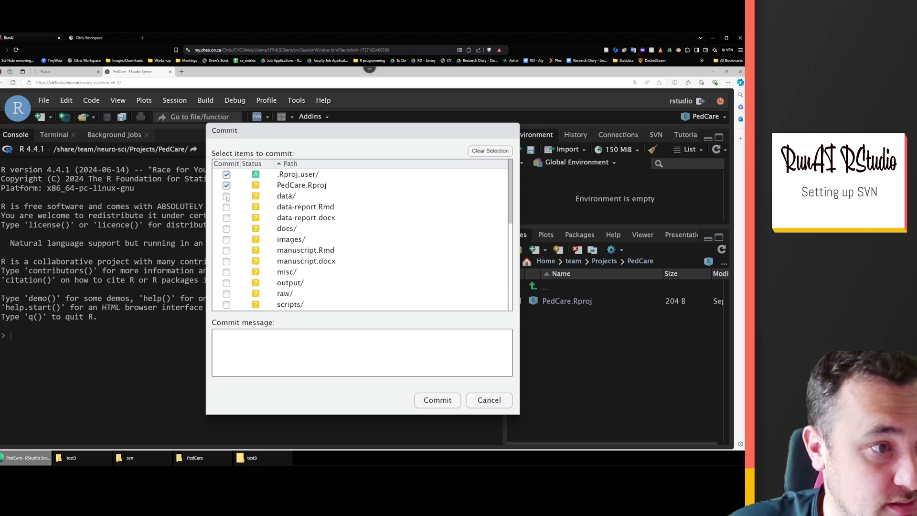
pyautogui.click(226, 229)
pyautogui.scroll(-3, 226, 258)
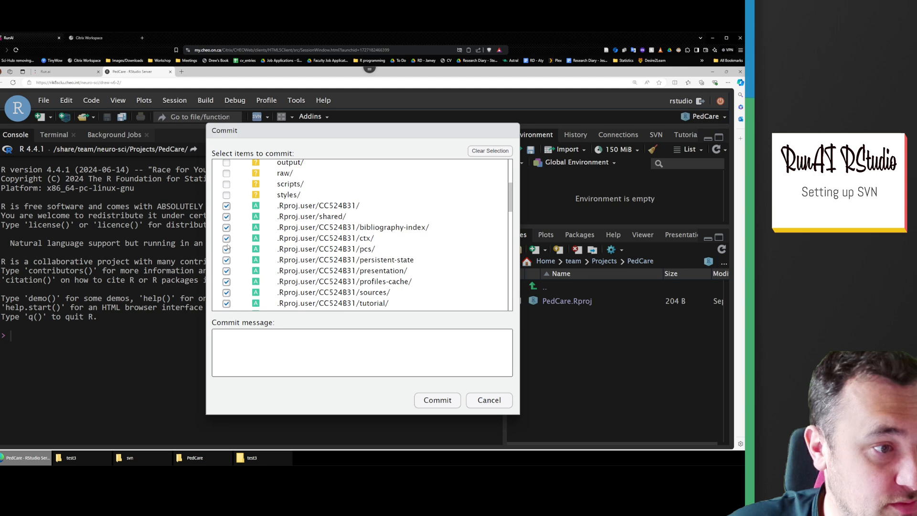
pyautogui.scroll(1, 227, 215)
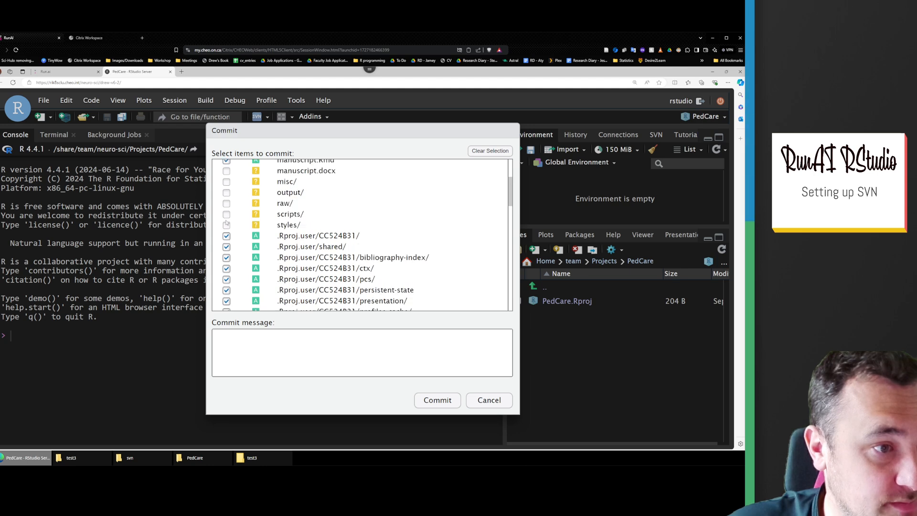
pyautogui.click(226, 181)
pyautogui.click(227, 193)
pyautogui.click(226, 204)
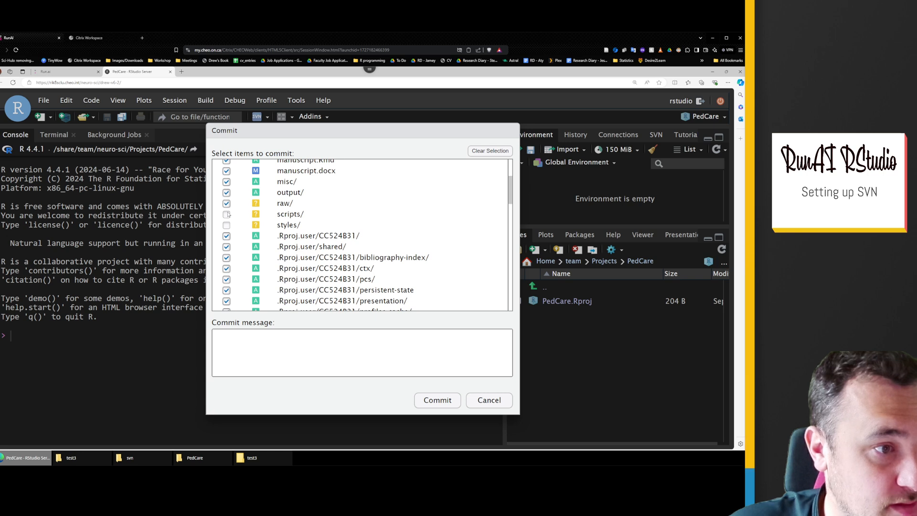
pyautogui.click(226, 225)
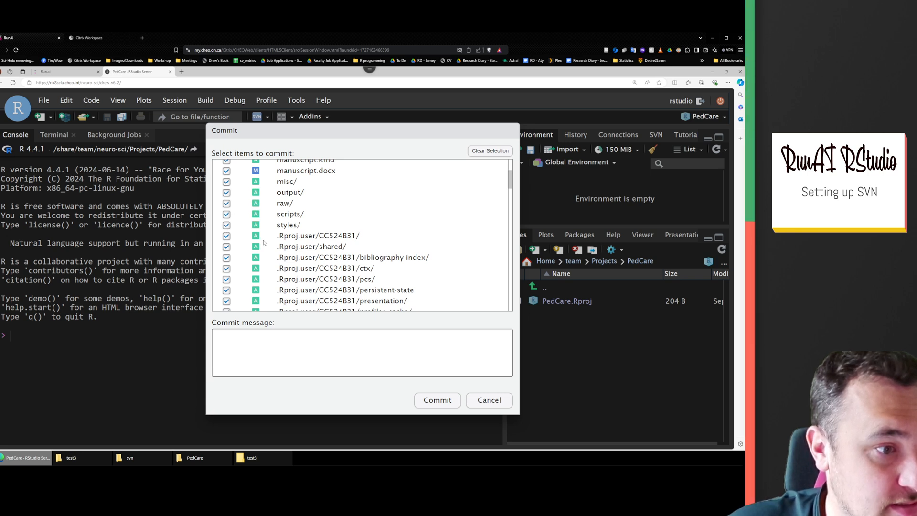
pyautogui.scroll(-15, 264, 243)
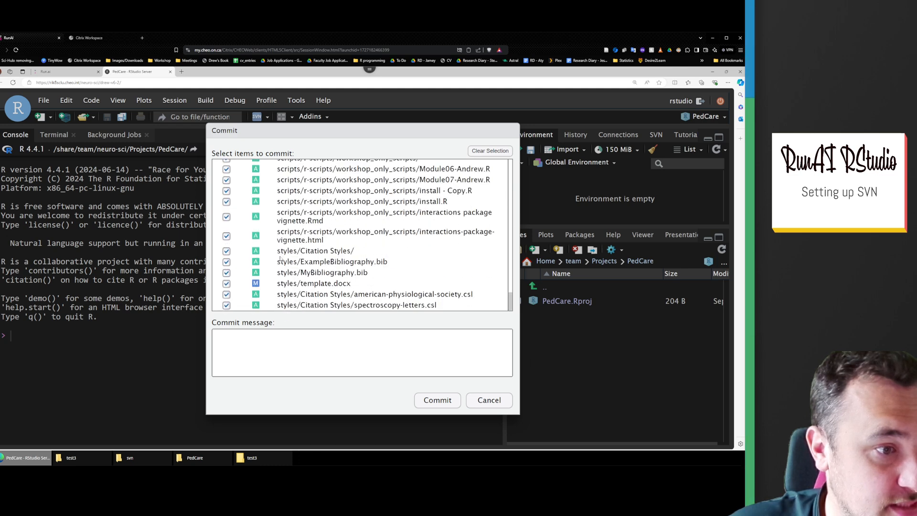
pyautogui.scroll(15, 280, 259)
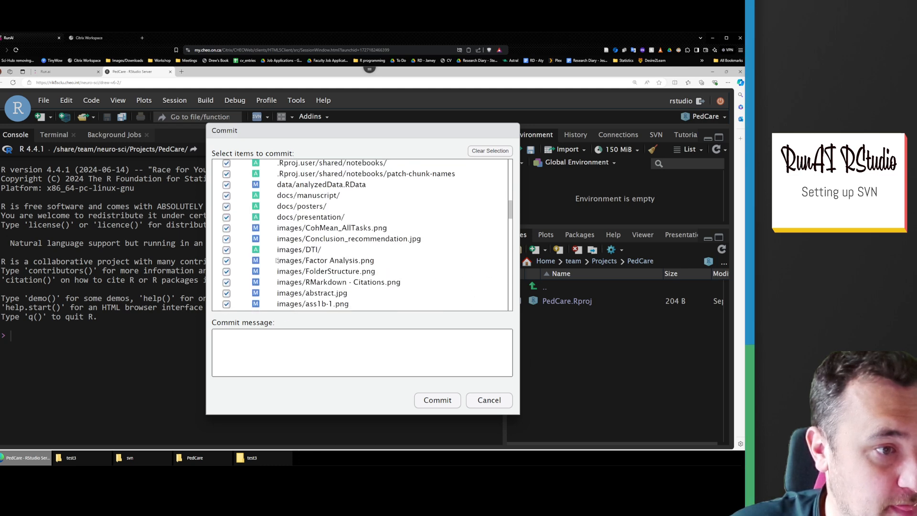
# Commit the selected items with the message "Creating the new project".
pyautogui.click(277, 362)
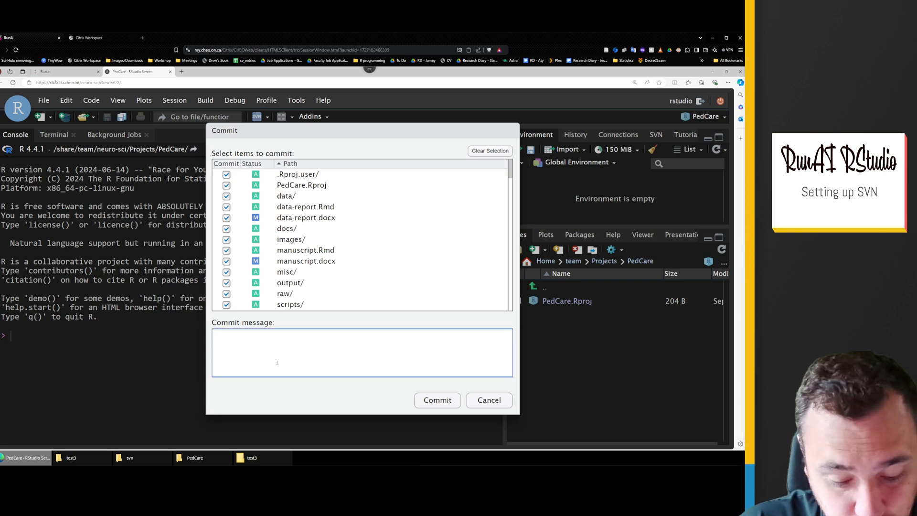
pyautogui.write('Creating the new project')
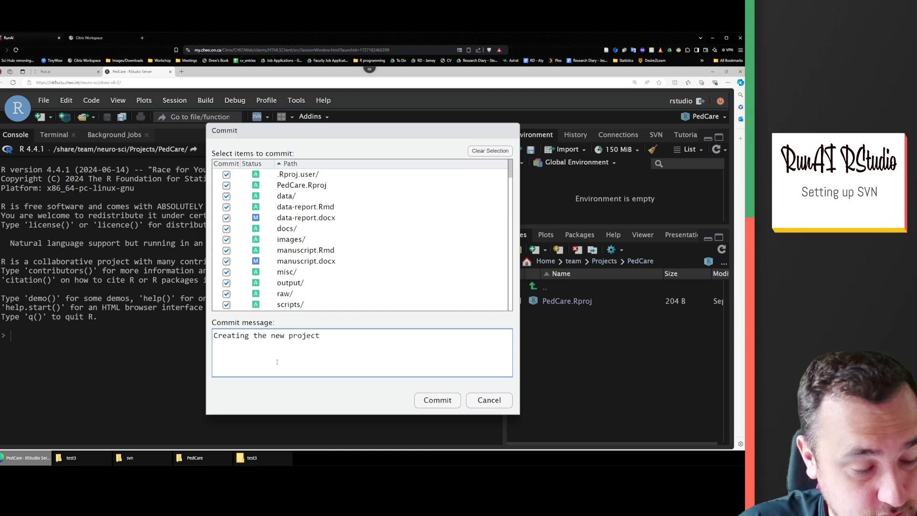
pyautogui.click(437, 400)
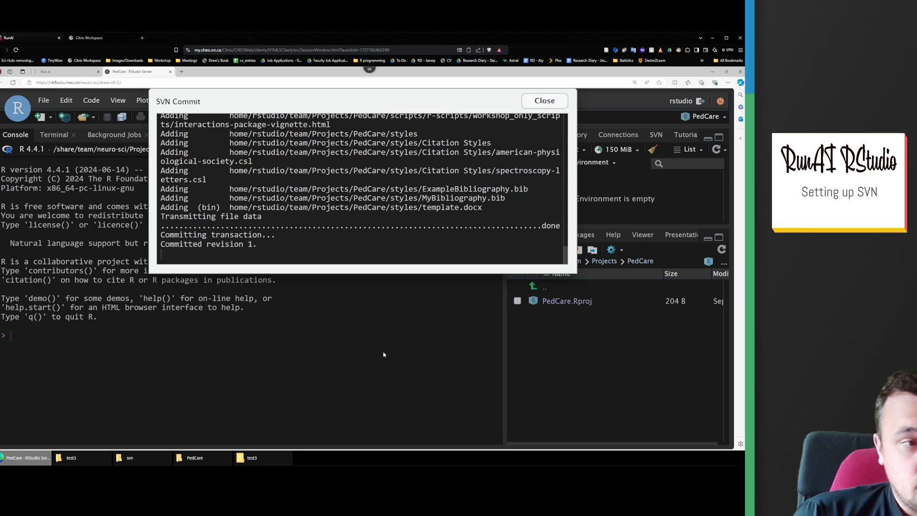
pyautogui.click(549, 107)
# Refresh the PedCare project's file listing and open manuscript.Rmd in the editor.
pyautogui.click(722, 250)
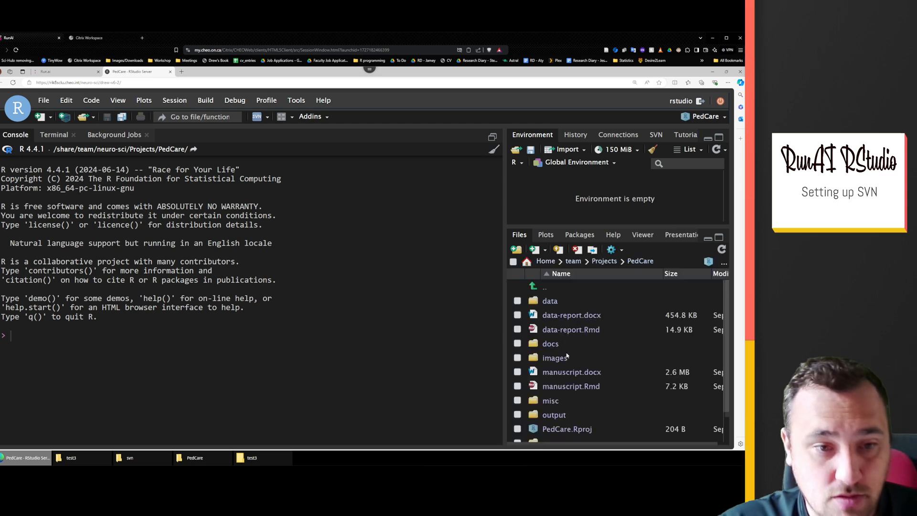
pyautogui.click(564, 386)
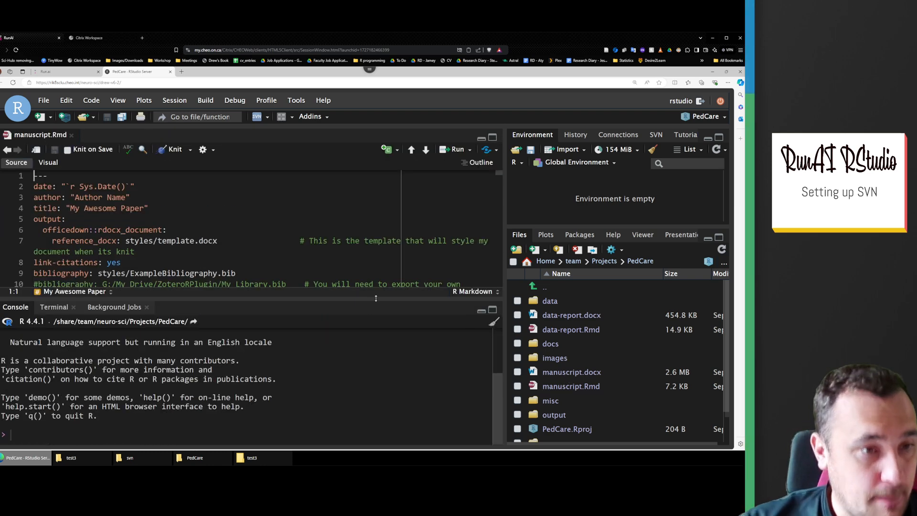
# Change the Abstract heading in manuscript.Rmd to "Abstract Name".
pyautogui.scroll(-2, 250, 296)
pyautogui.scroll(-10, 249, 296)
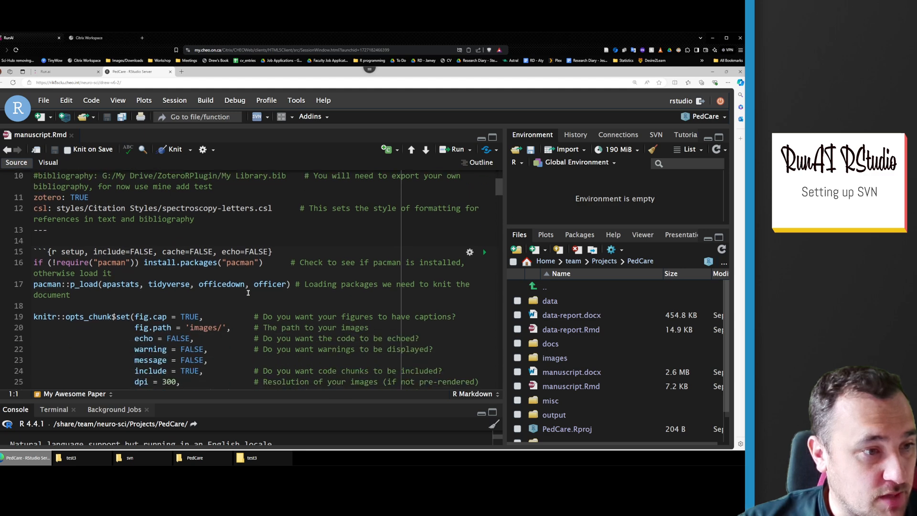
pyautogui.scroll(-5, 245, 285)
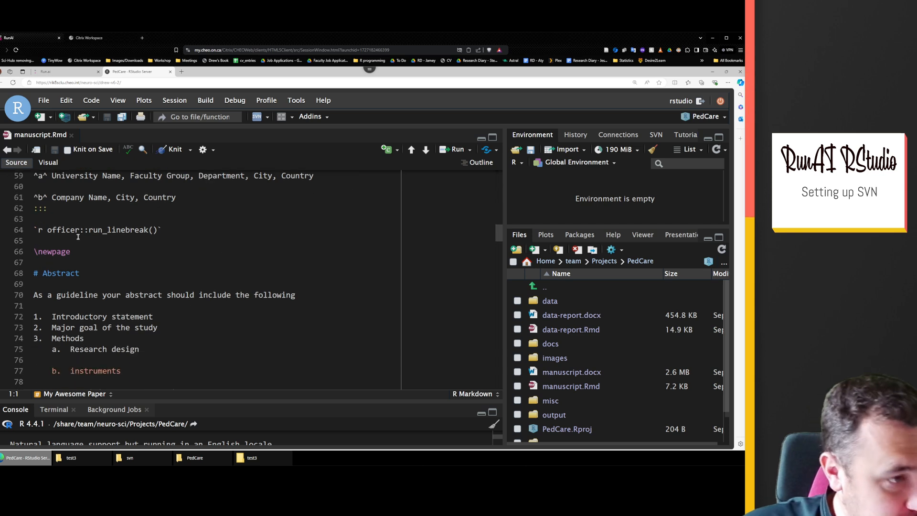
pyautogui.click(89, 273)
pyautogui.write('Name')
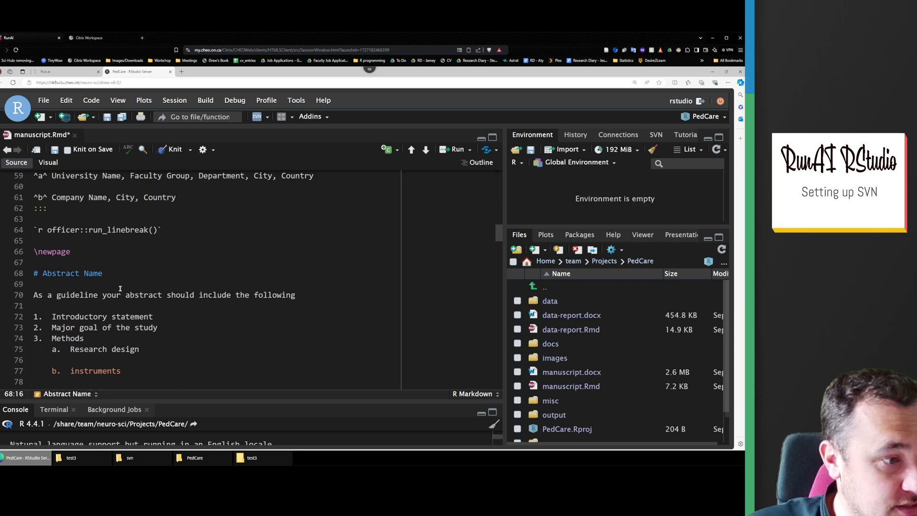
# Save manuscript.Rmd and try to commit it to SVN with the message "Updated text in manuscript.Rmd".
pyautogui.hotkey('ctrl', 's')
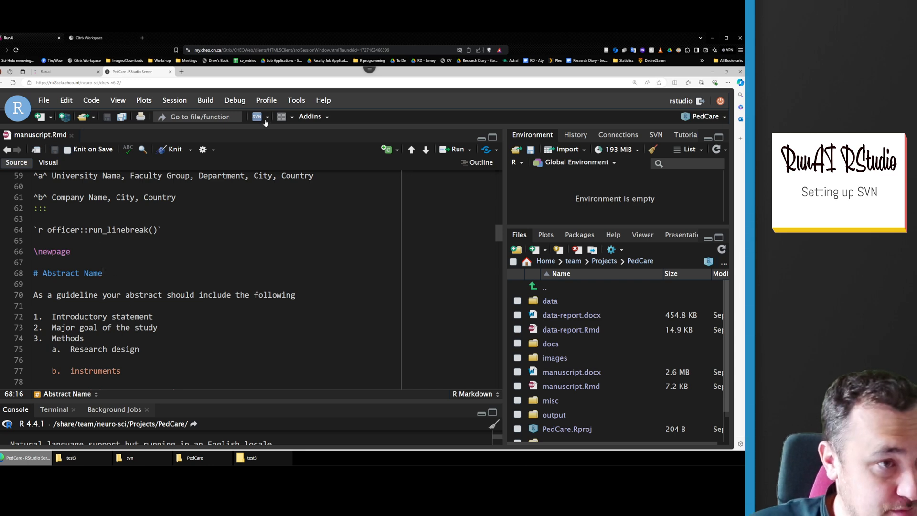
pyautogui.click(267, 119)
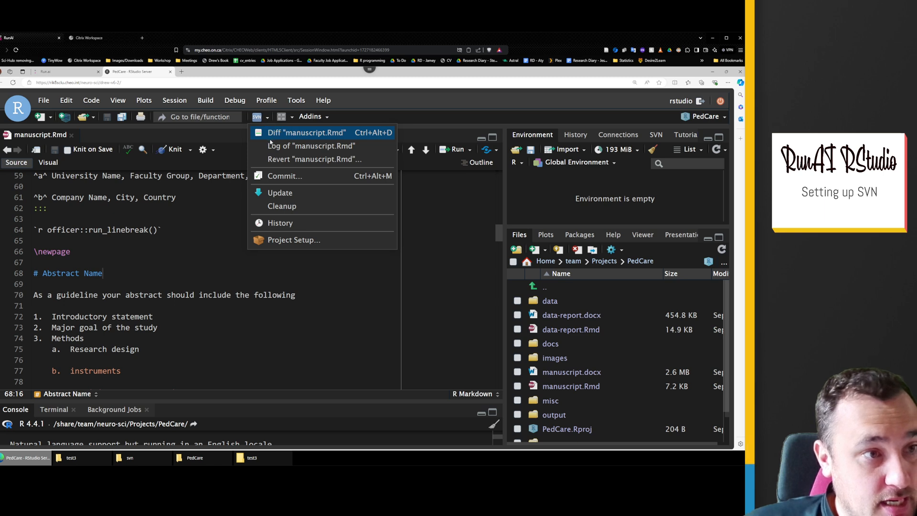
pyautogui.click(277, 178)
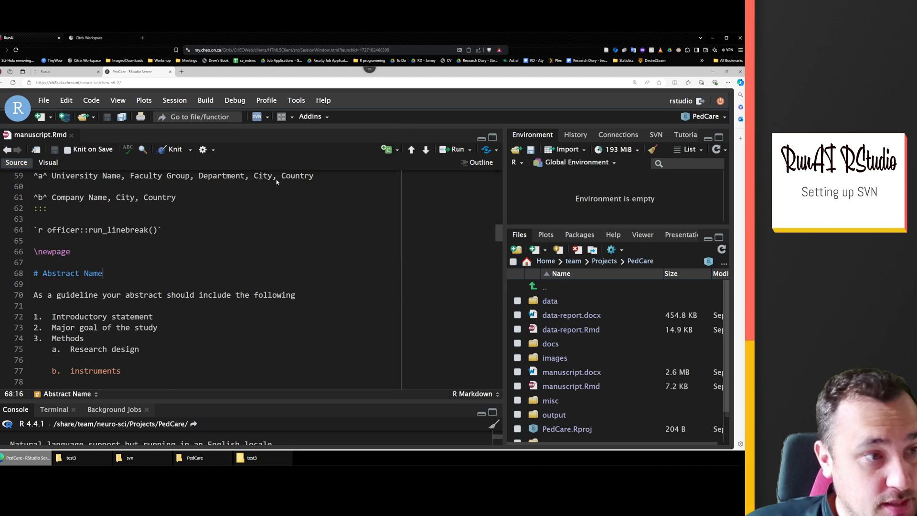
pyautogui.click(317, 359)
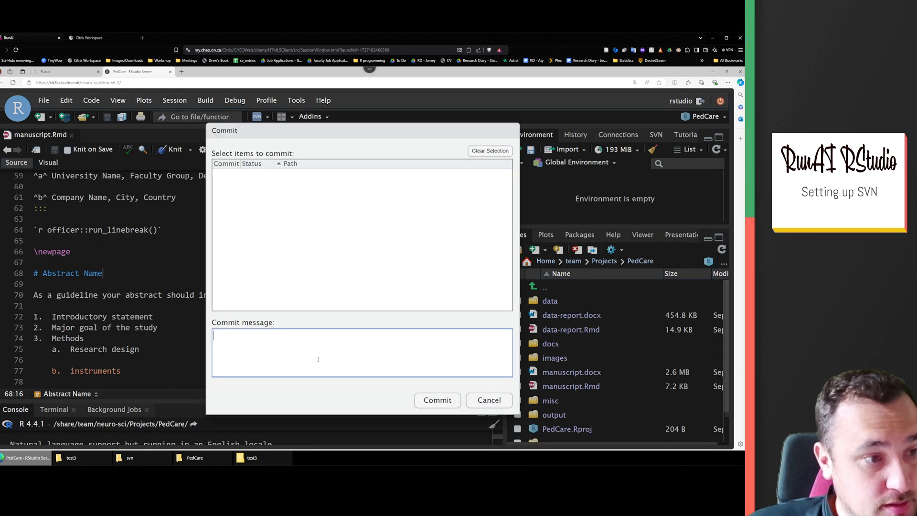
pyautogui.write('Update')
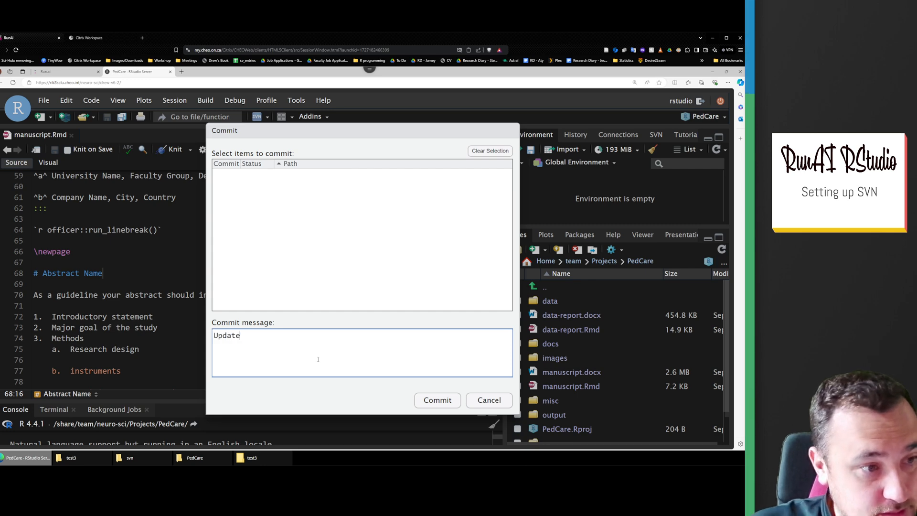
pyautogui.write('d text in man')
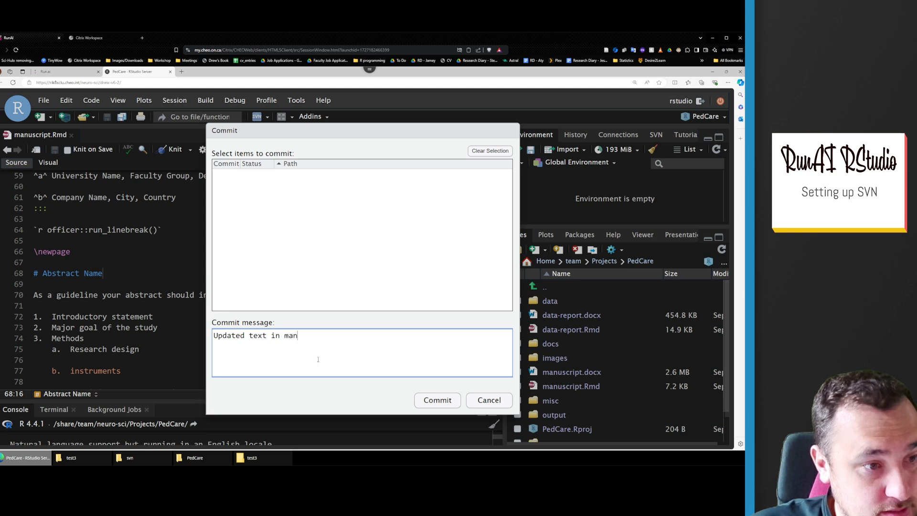
pyautogui.write('uscript.Rmd')
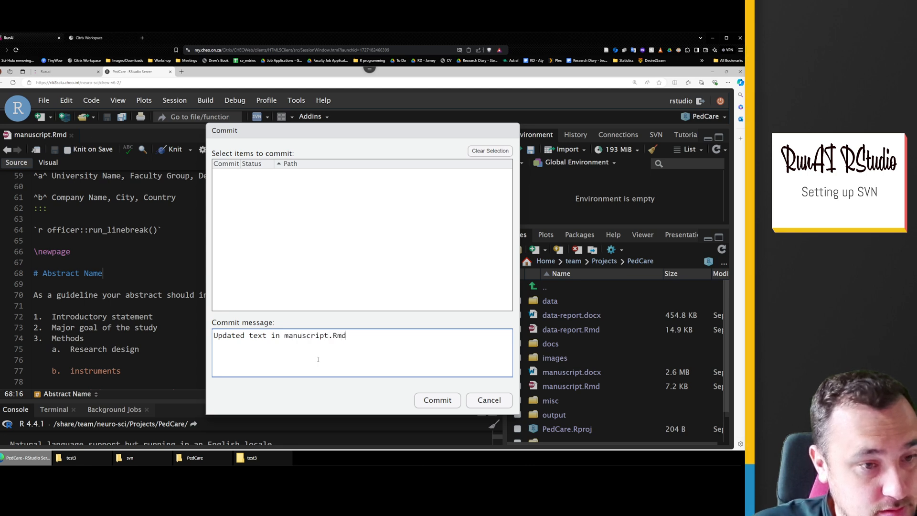
pyautogui.click(448, 404)
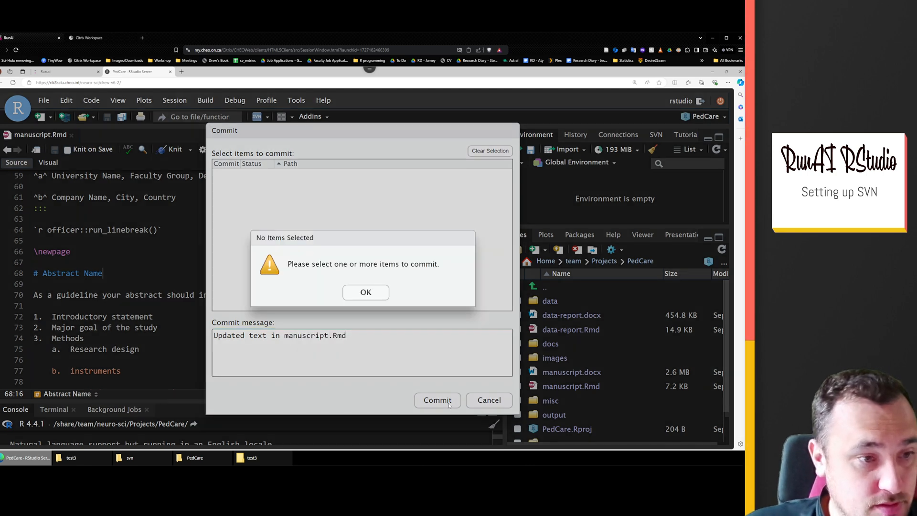
pyautogui.click(364, 293)
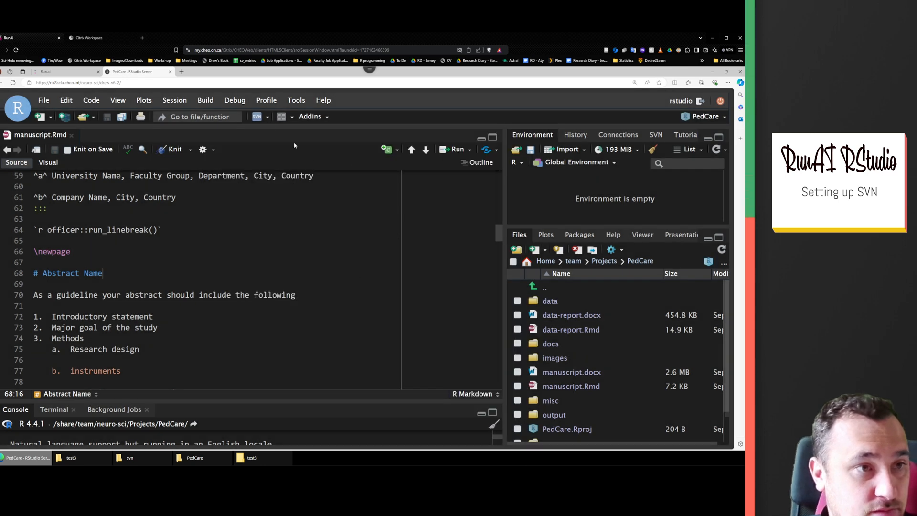
# Check the SVN differences for manuscript.Rmd and return to the "Abstract Name" heading line.
pyautogui.click(267, 118)
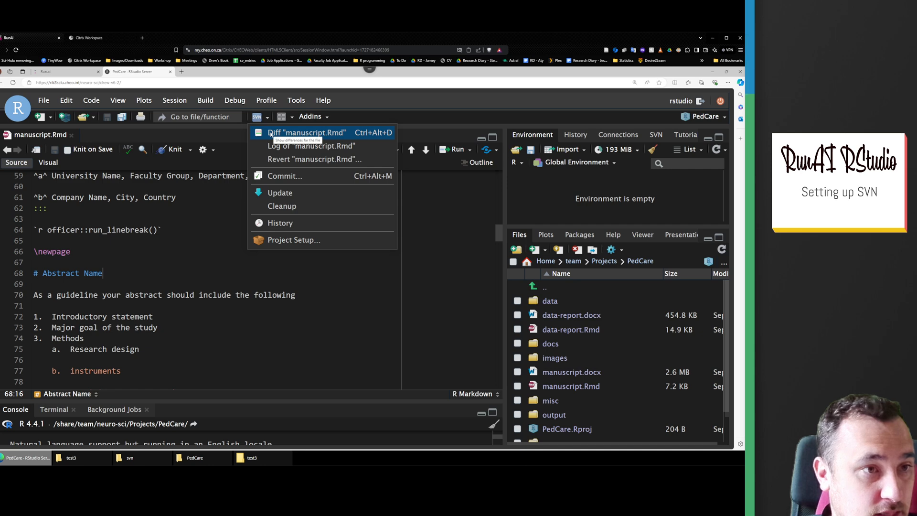
pyautogui.click(271, 133)
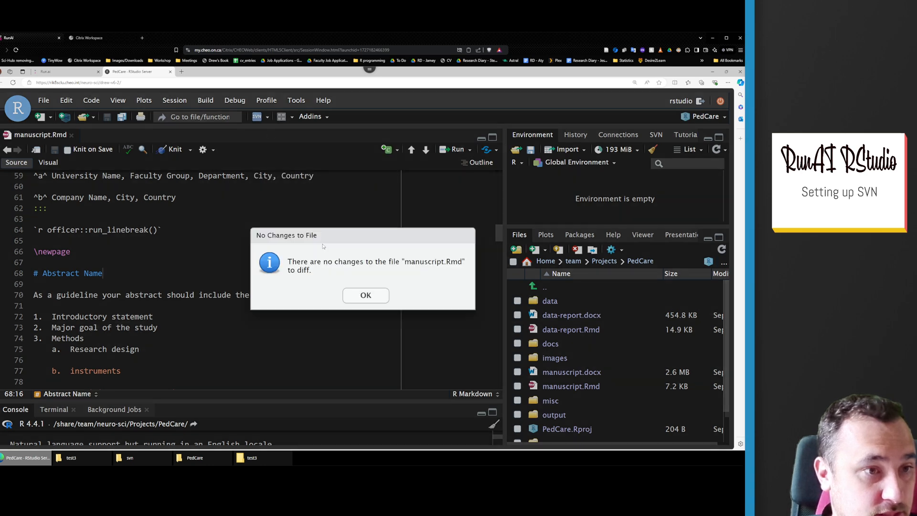
pyautogui.click(366, 294)
pyautogui.click(173, 262)
pyautogui.scroll(-1, 131, 241)
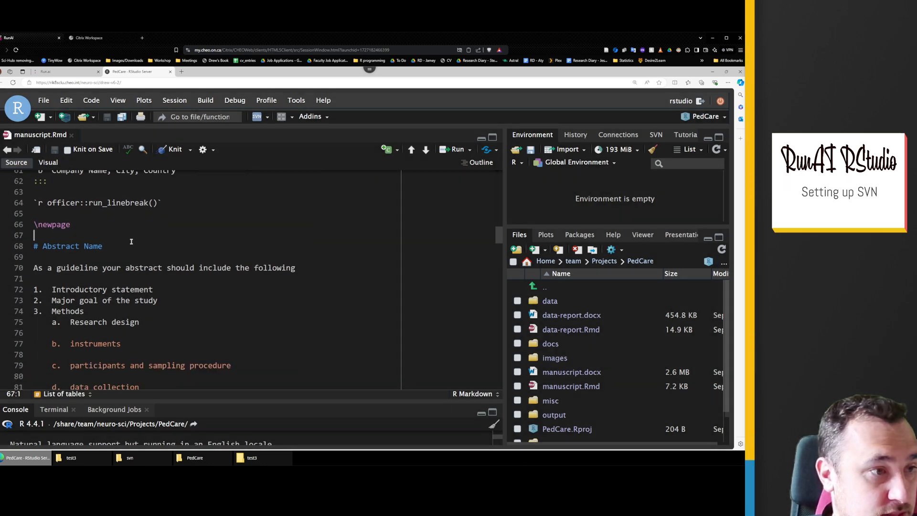
pyautogui.click(131, 243)
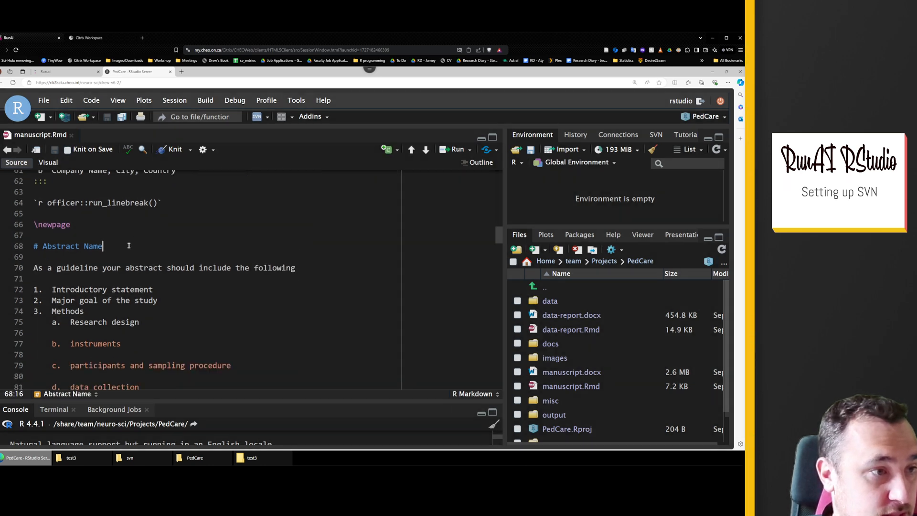
# Update the PedCare working copy from the SVN repository and dismiss the update output.
pyautogui.click(265, 119)
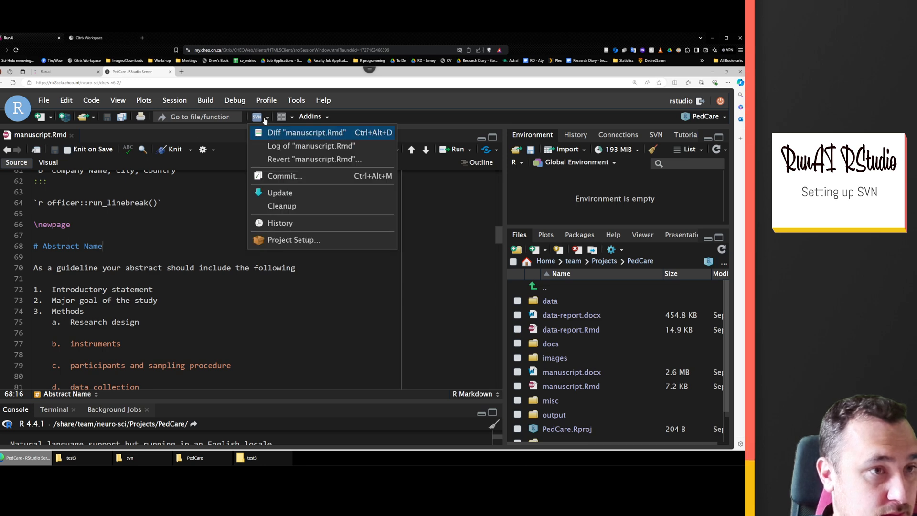
pyautogui.click(270, 193)
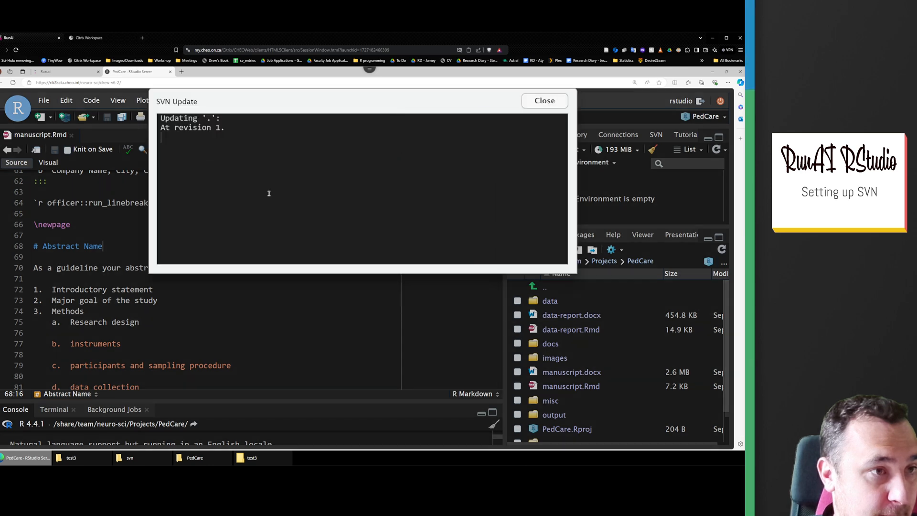
pyautogui.click(544, 101)
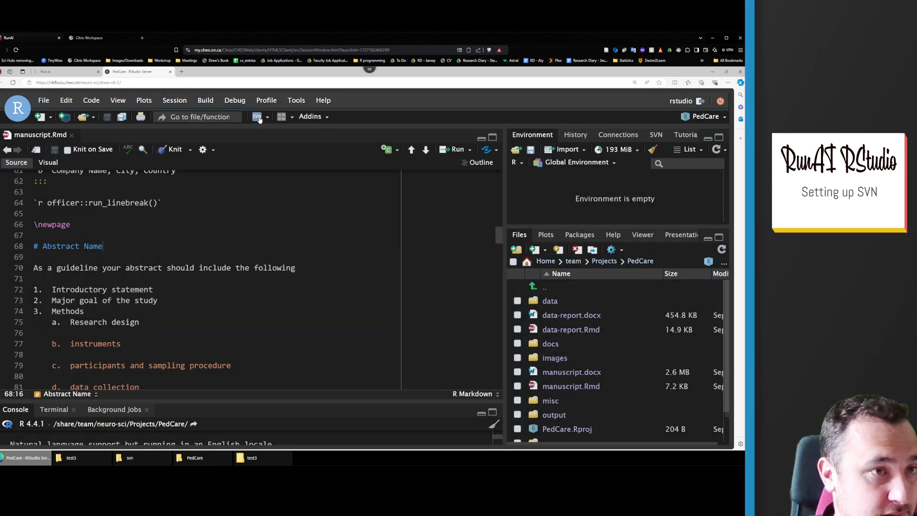
# Commit manuscript.Rmd and the other preselected modified files to SVN with the message "[APL] Updated text in manuscript.Rmd".
pyautogui.click(258, 118)
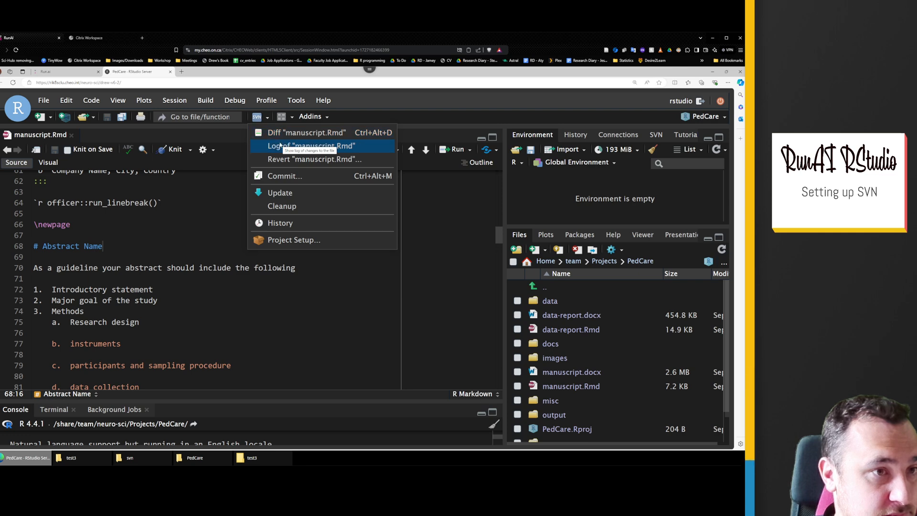
pyautogui.click(282, 176)
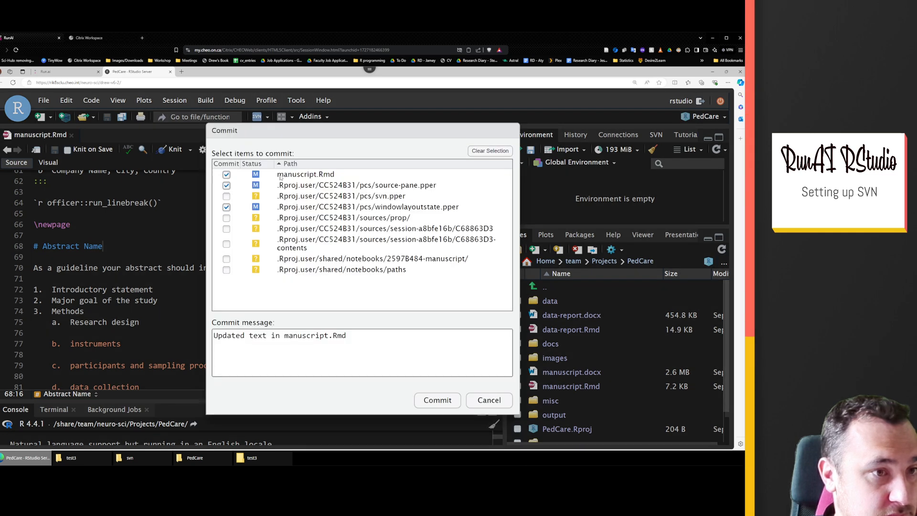
pyautogui.click(365, 335)
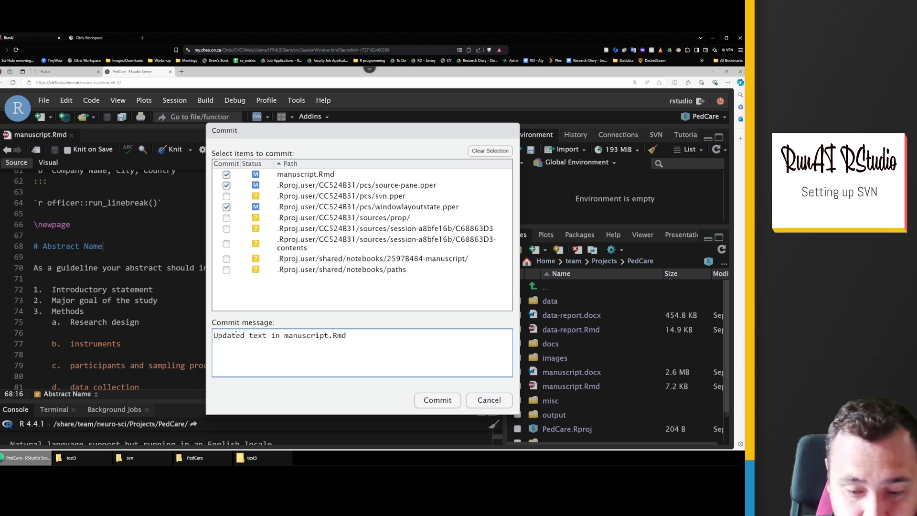
pyautogui.press('Home')
pyautogui.write('[APL]')
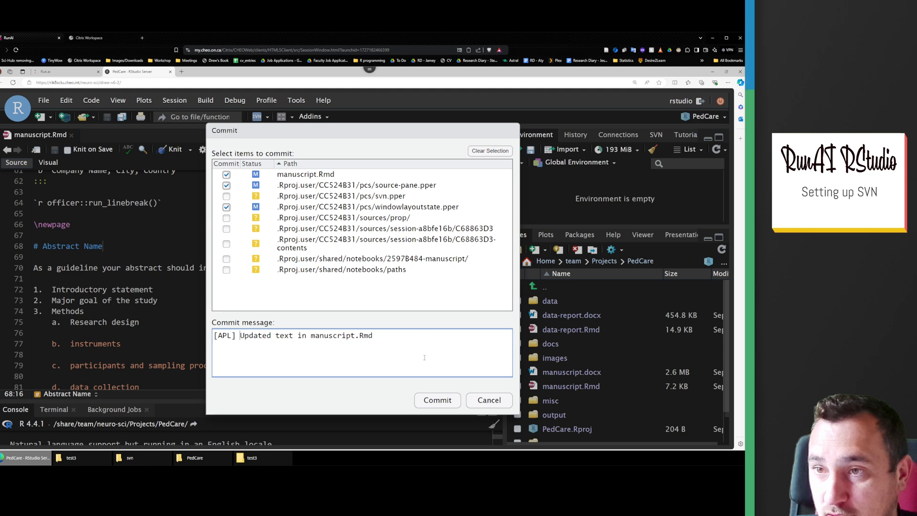
pyautogui.click(431, 402)
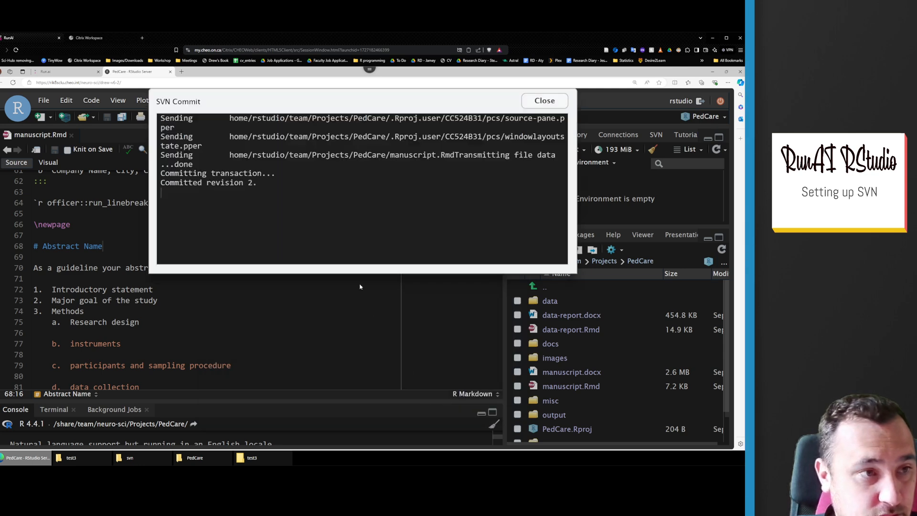
pyautogui.click(545, 101)
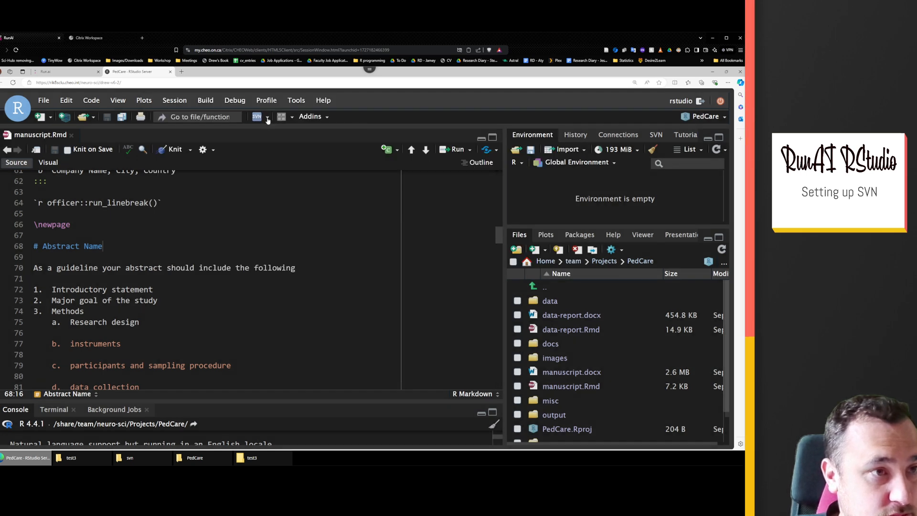
# Open the SVN history, widen its window, and examine the manuscript.Rmd changes in the "[APL] Updated text in manuscript.Rmd" commit.
pyautogui.click(263, 118)
pyautogui.click(282, 223)
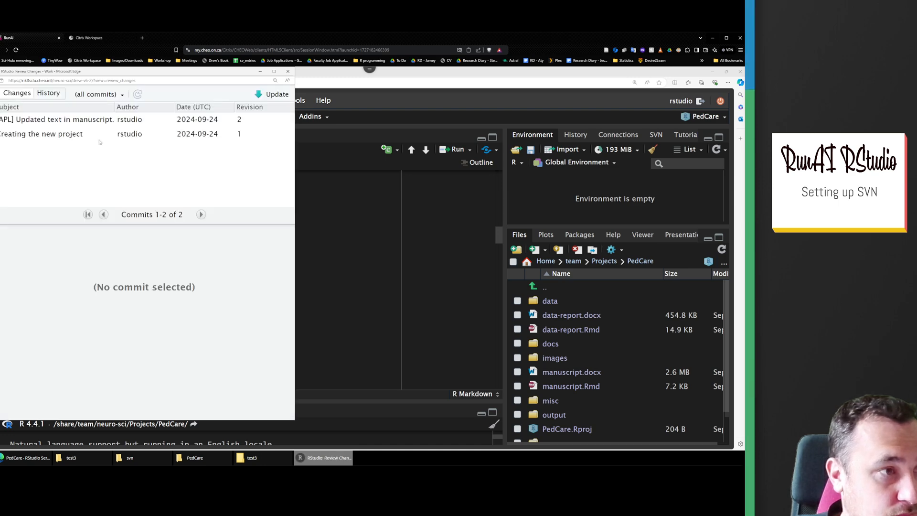
pyautogui.click(48, 122)
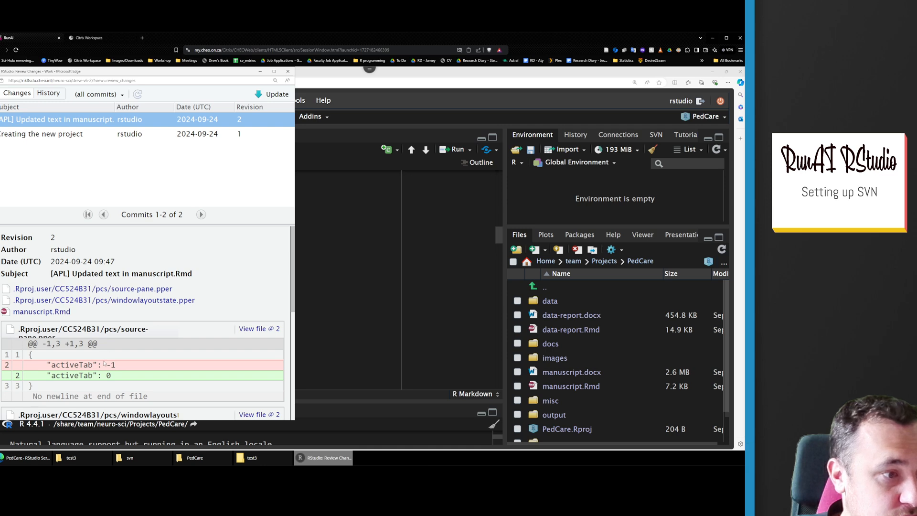
pyautogui.scroll(-5, 106, 361)
pyautogui.scroll(5, 106, 360)
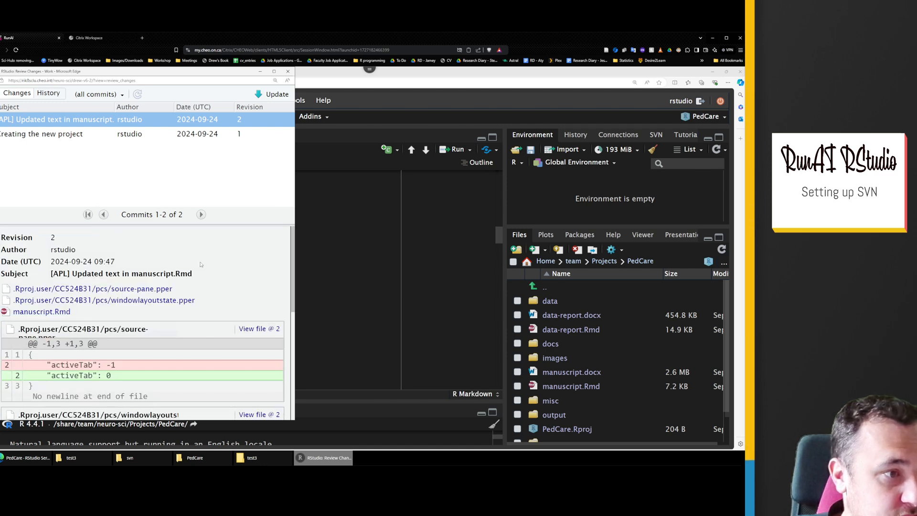
pyautogui.moveTo(295, 271); pyautogui.dragTo(454, 268)
pyautogui.scroll(-8, 91, 409)
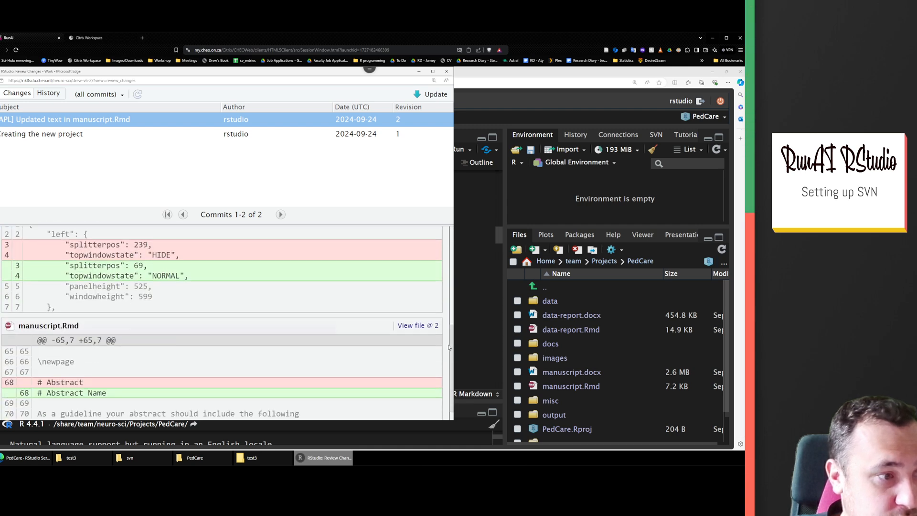